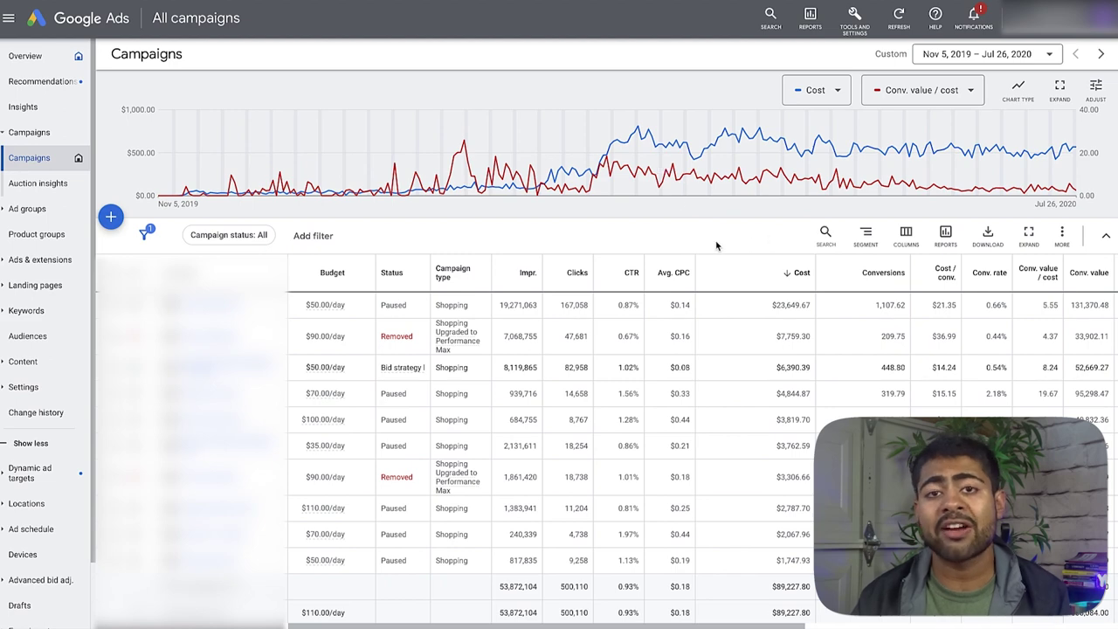
left_click(978, 53)
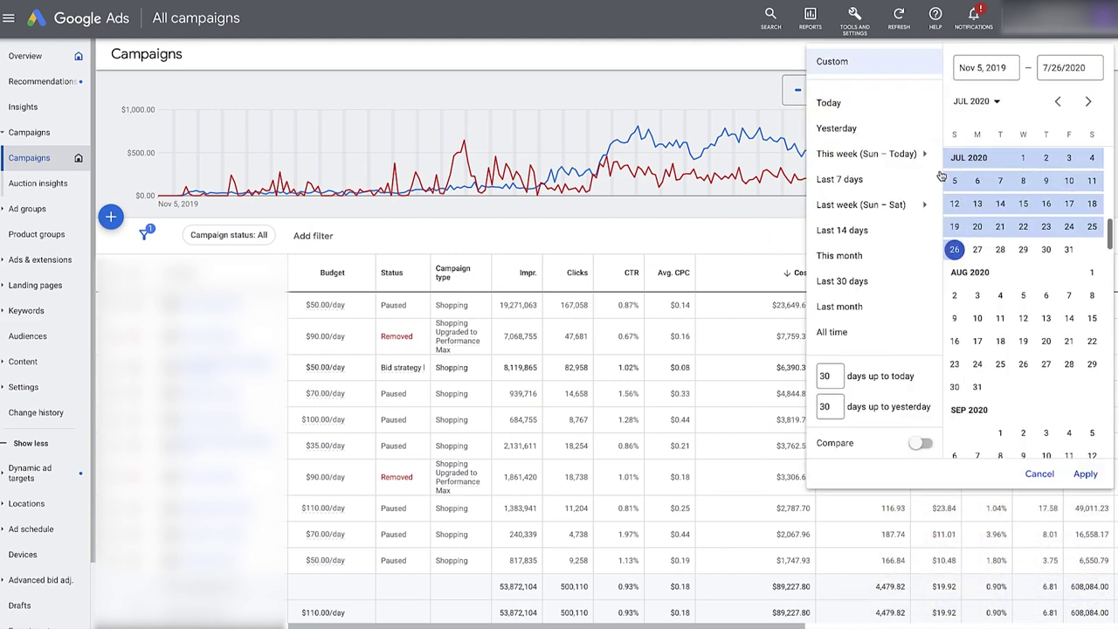
scroll(998, 297, "up", 5)
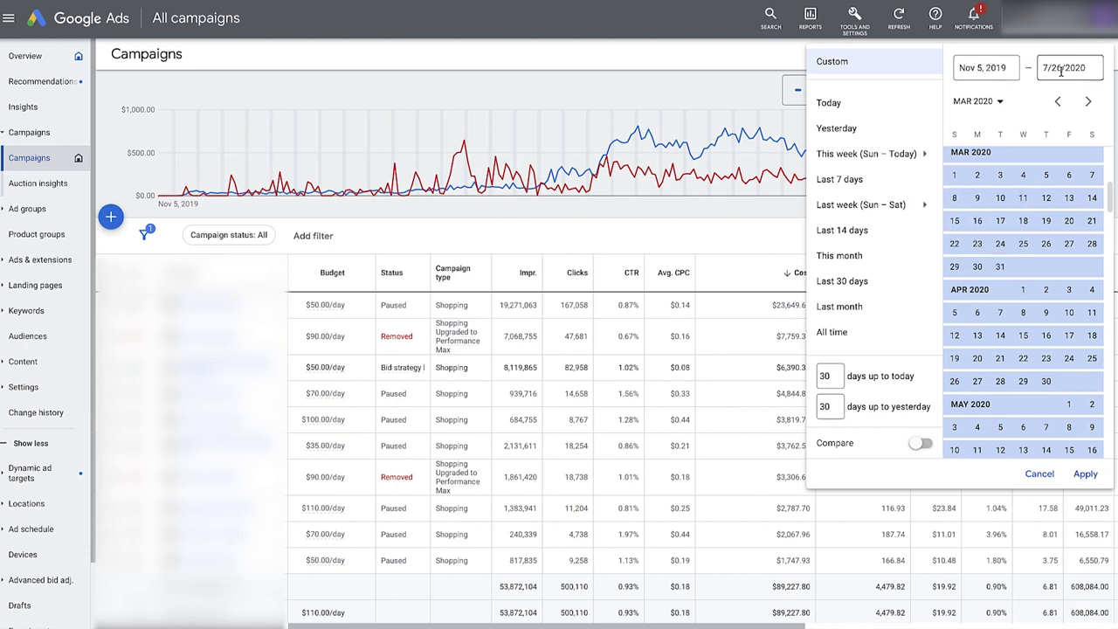
left_click(590, 257)
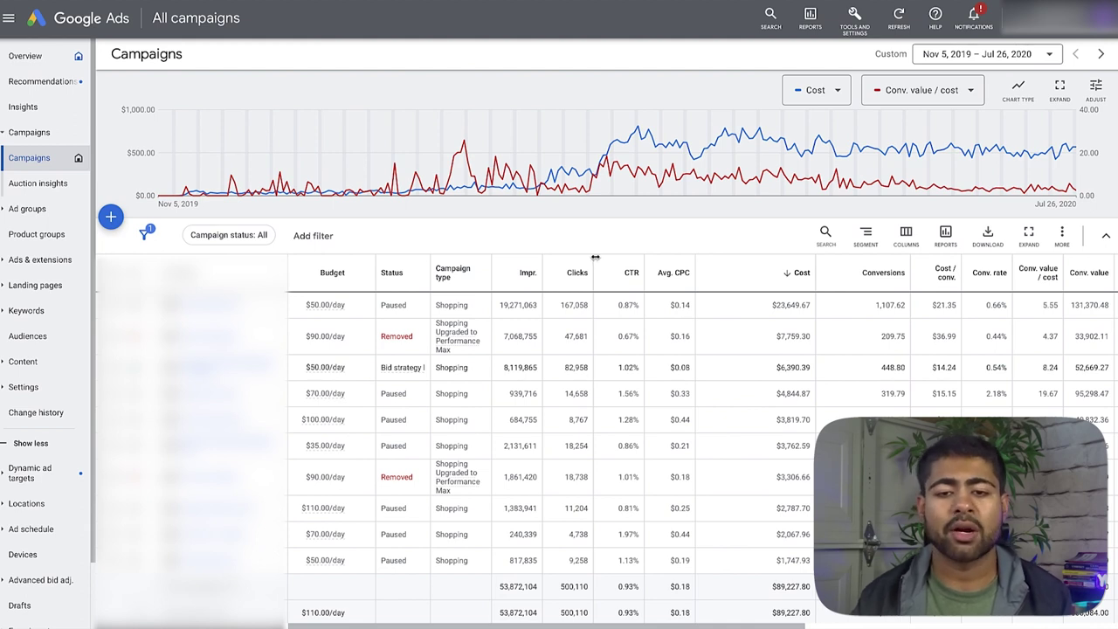
mouse_move(562, 195)
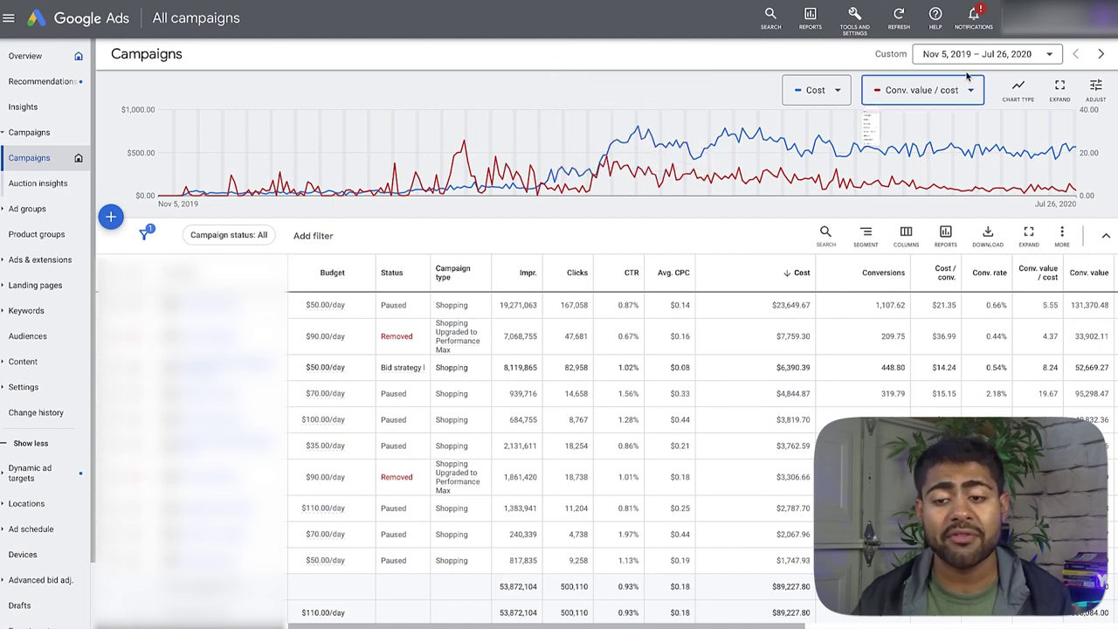
Step: Change the chart's second metric to Conversions > Conv. value, shown alongside Cost
left_click(945, 99)
mouse_move(916, 245)
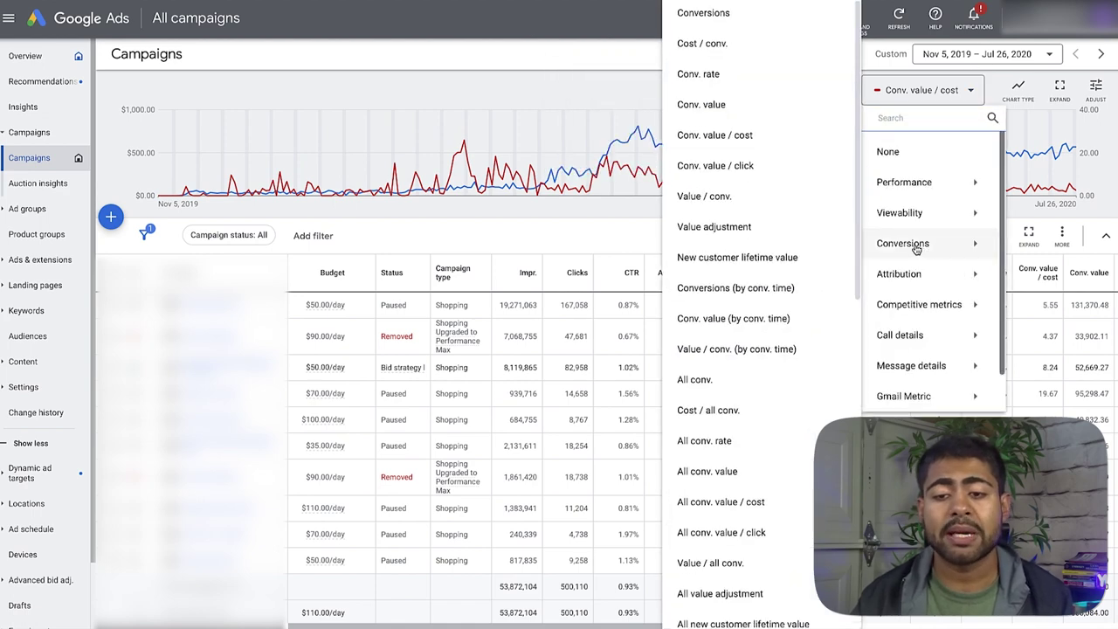
left_click(719, 108)
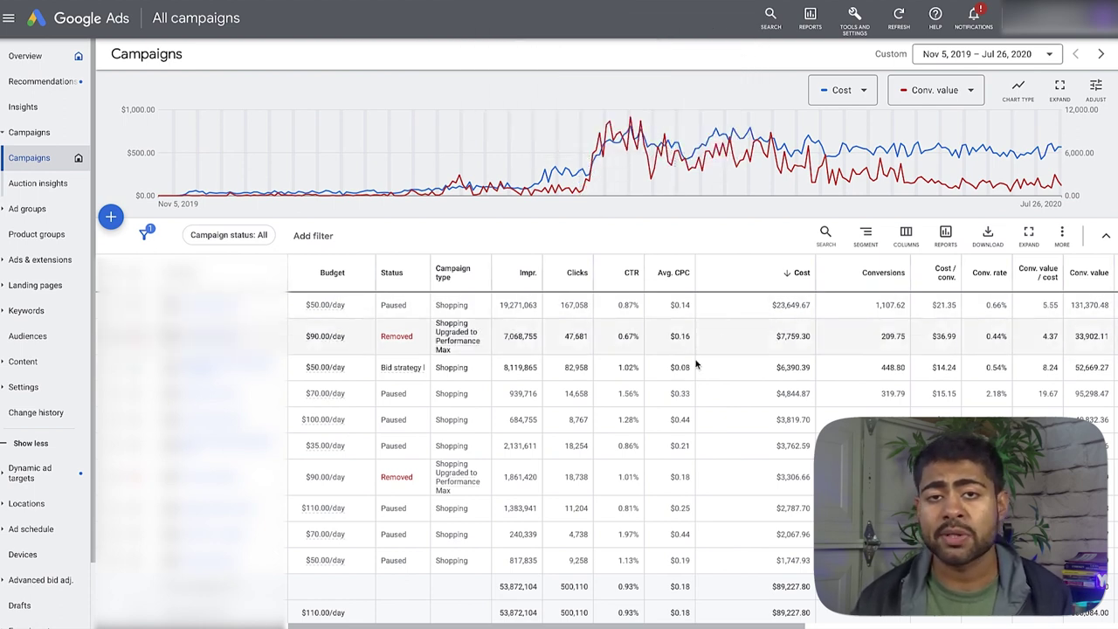
Step: Change the chart's second metric to Performance > Avg. CPC, plotted against Cost
left_click(943, 92)
mouse_move(955, 185)
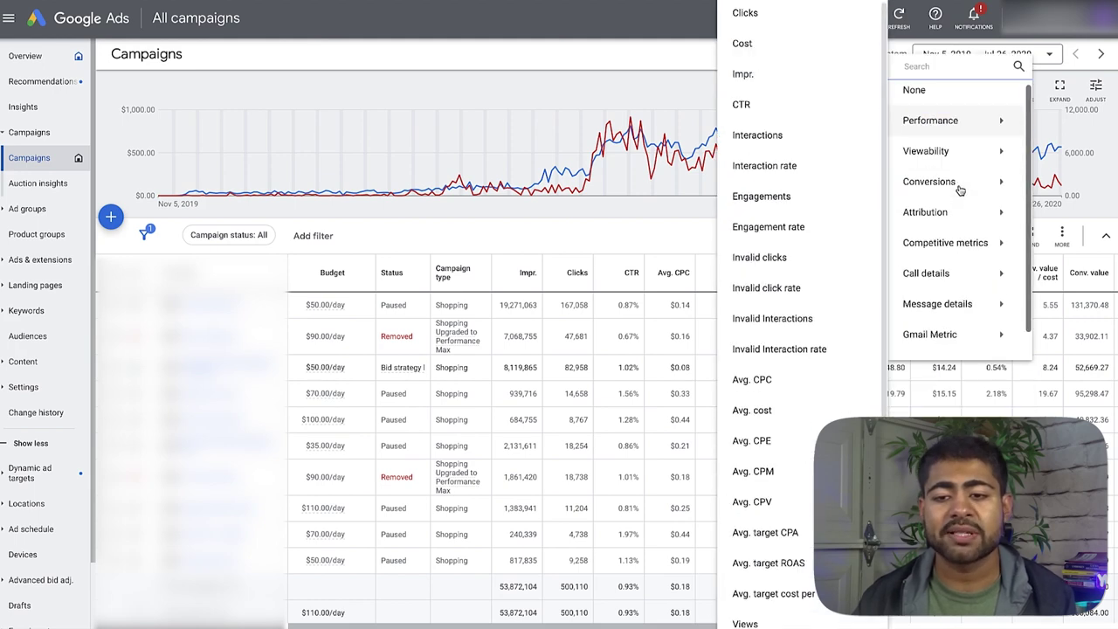
scroll(928, 179, "down", 2)
mouse_move(908, 181)
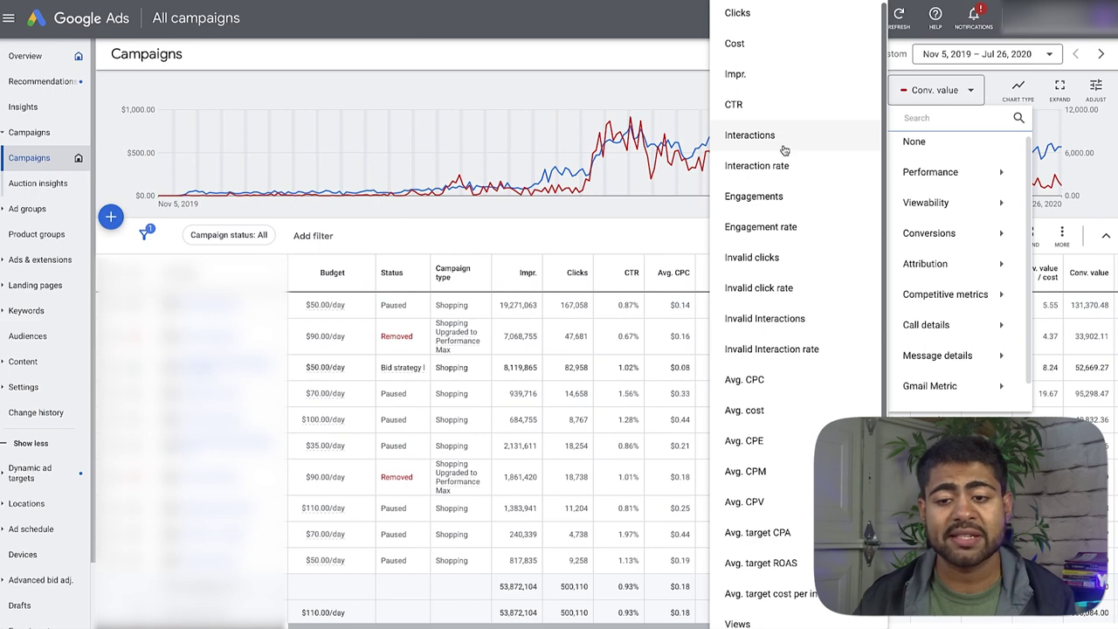
left_click(771, 389)
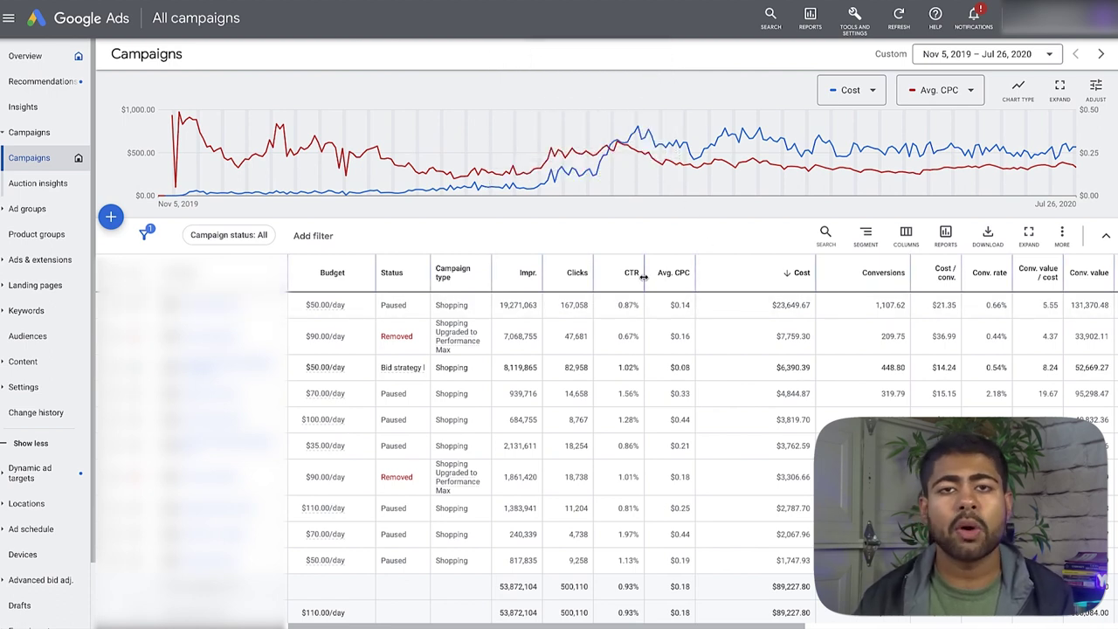
Step: Compare the campaigns' Avg. CPC values ($0.14, $0.16, $0.08, $0.33), then select the $0.14 first campaign
mouse_move(636, 274)
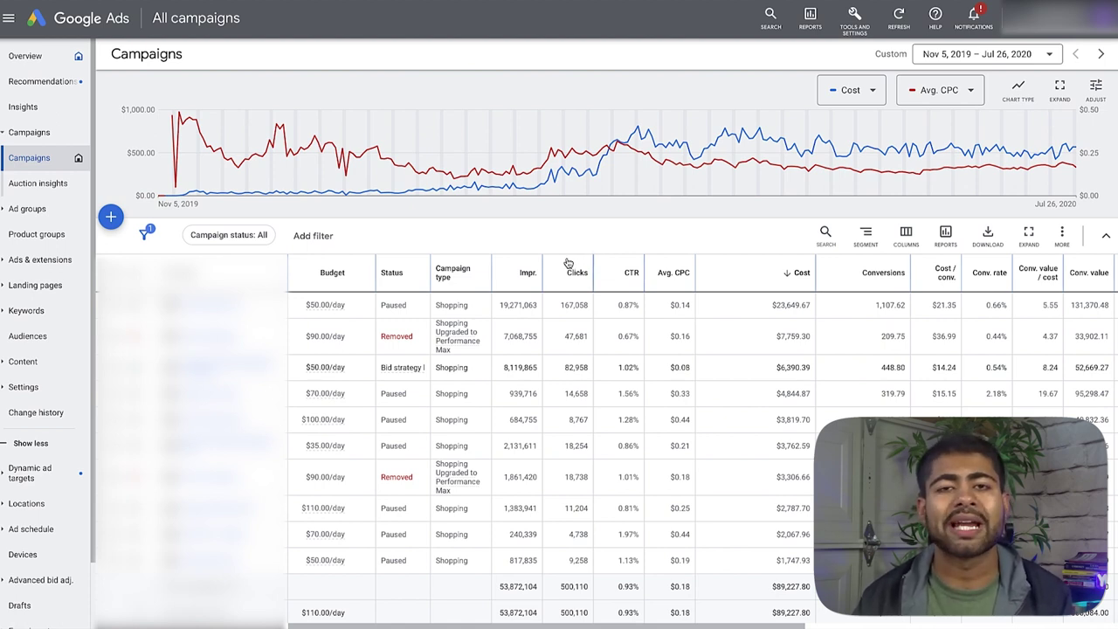
double_click(680, 307)
left_click(667, 311)
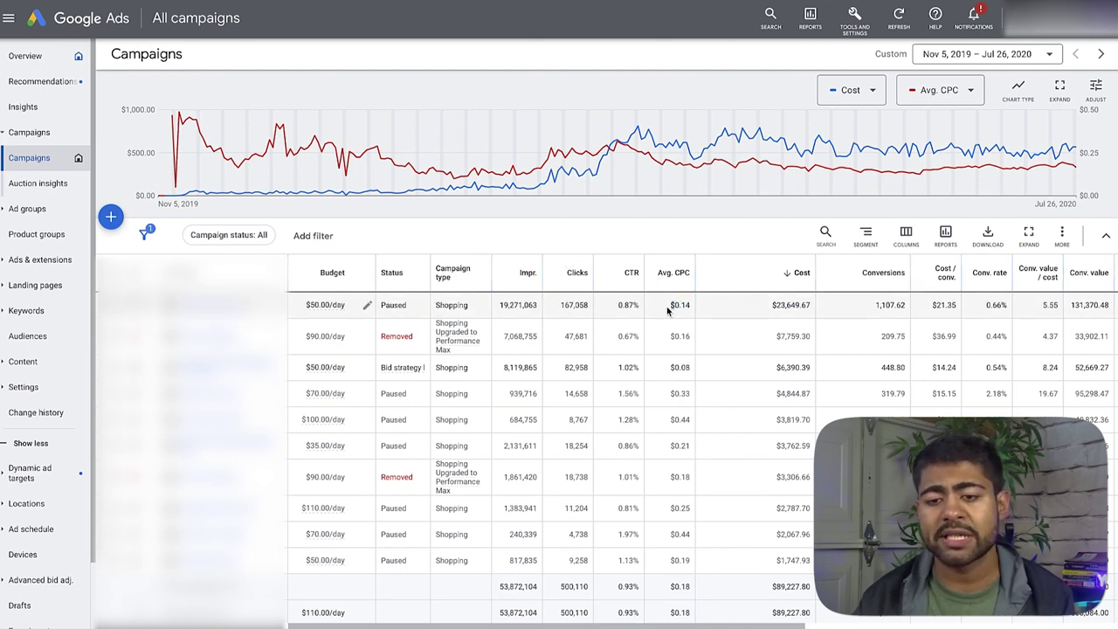
double_click(679, 337)
double_click(680, 367)
double_click(681, 393)
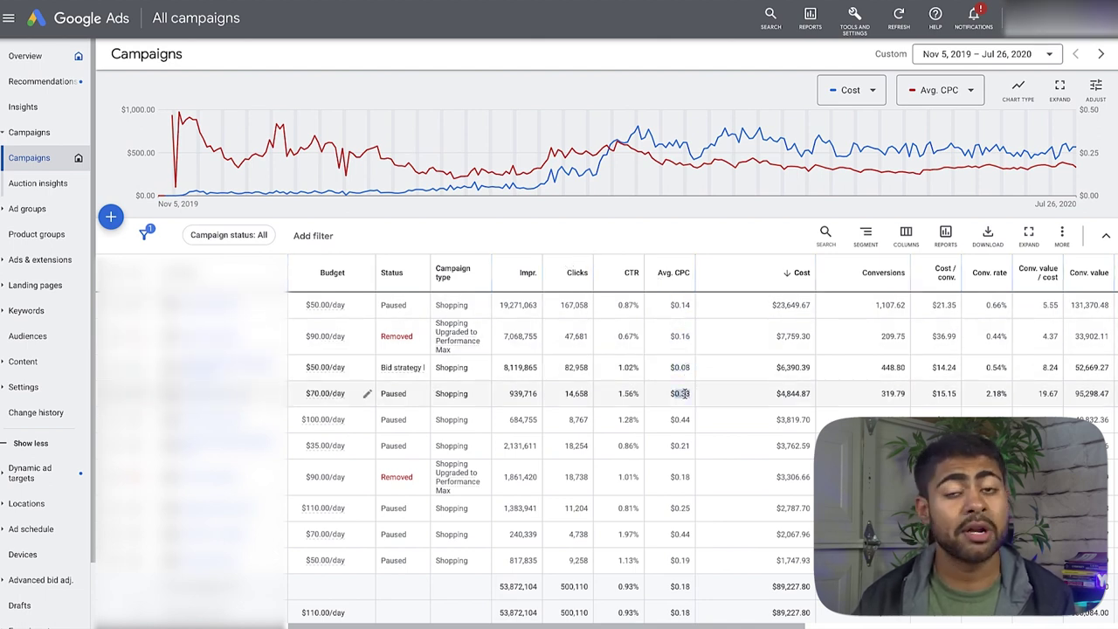
double_click(681, 305)
double_click(685, 304)
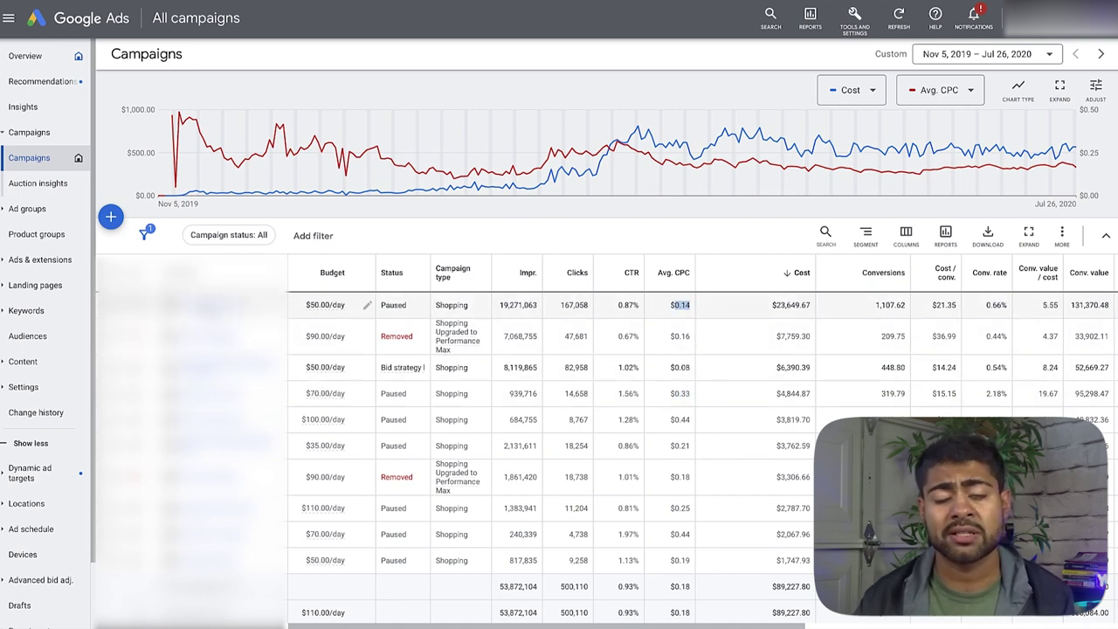
left_click(681, 305)
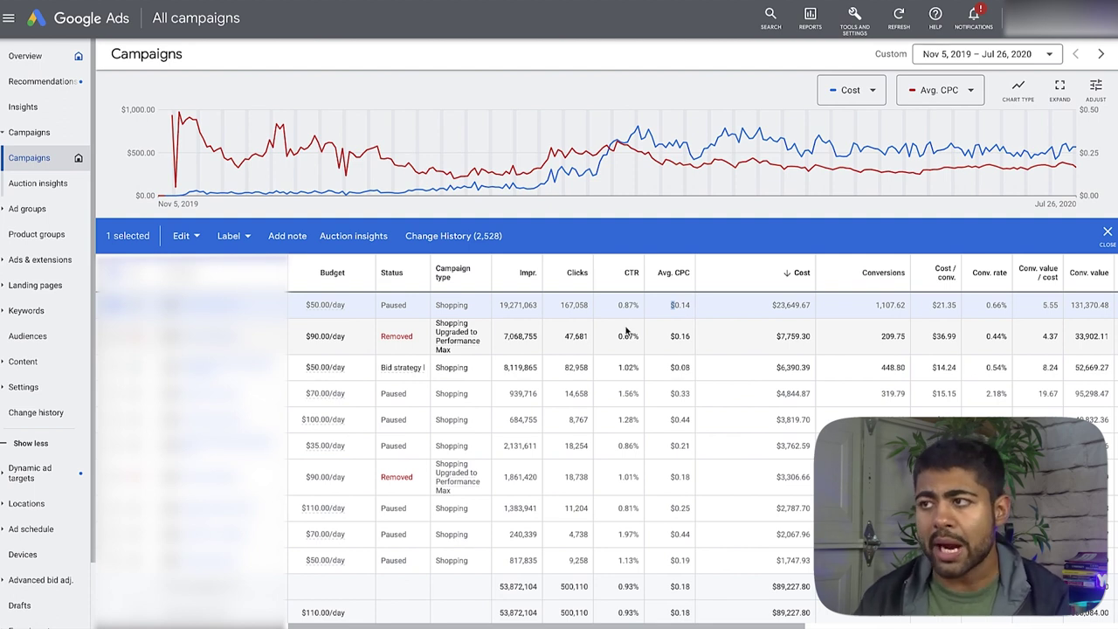
double_click(671, 340)
left_click(669, 341)
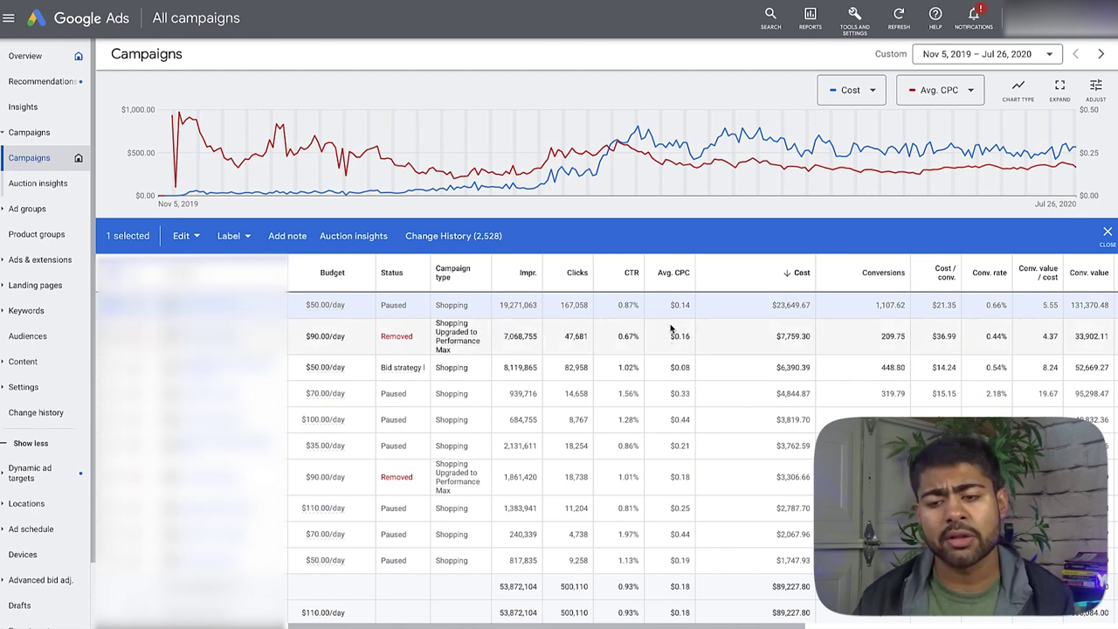
scroll(712, 620, "down", 2)
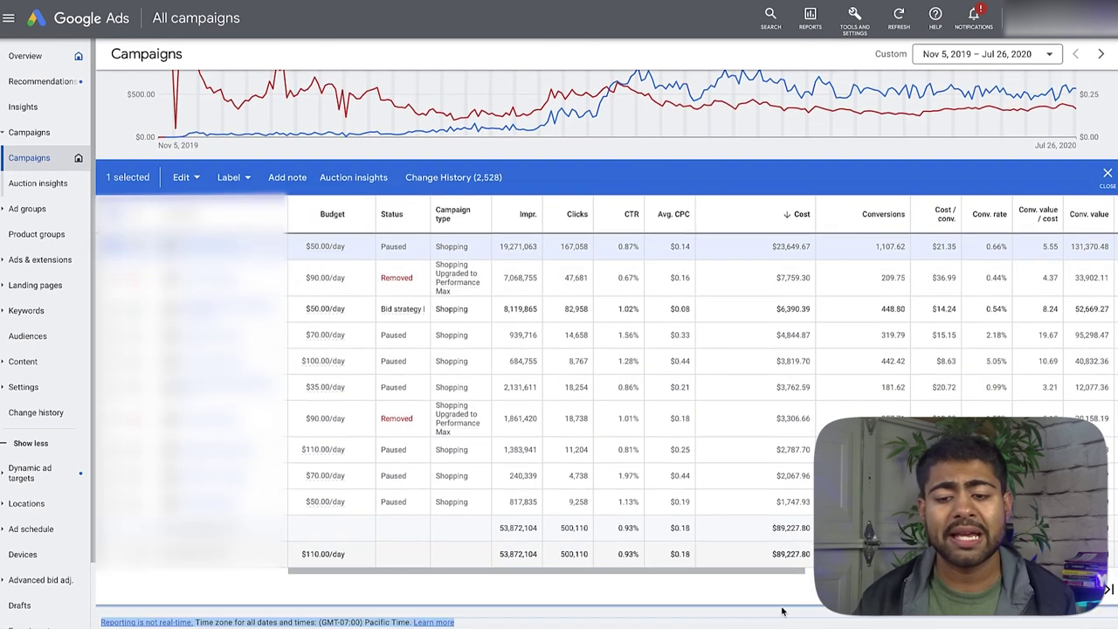
scroll(751, 573, "right", 3)
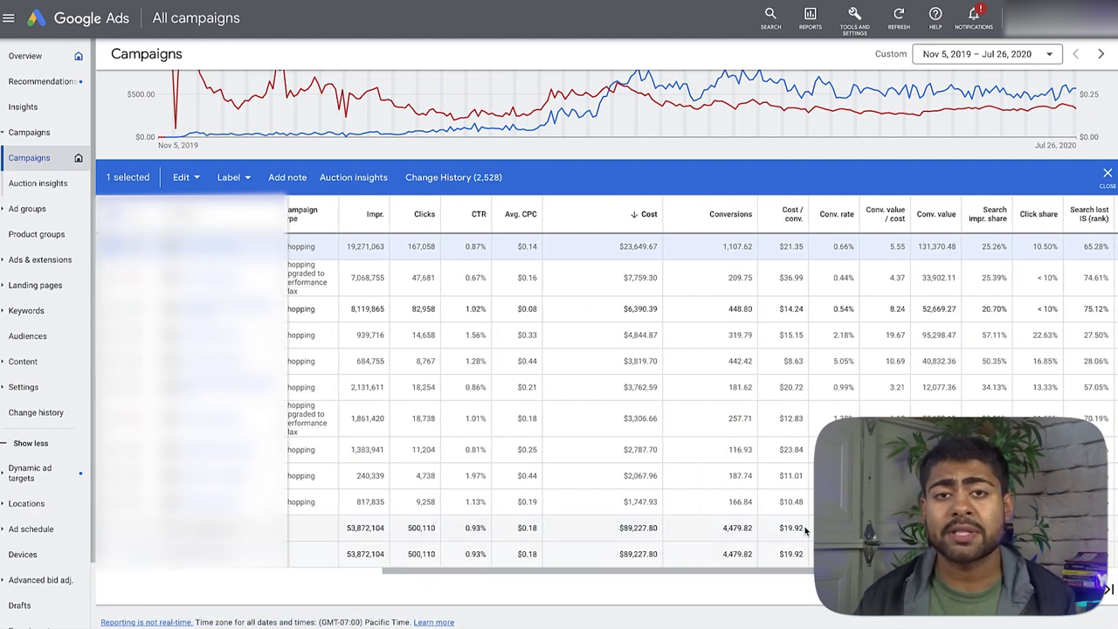
scroll(751, 550, "right", 4)
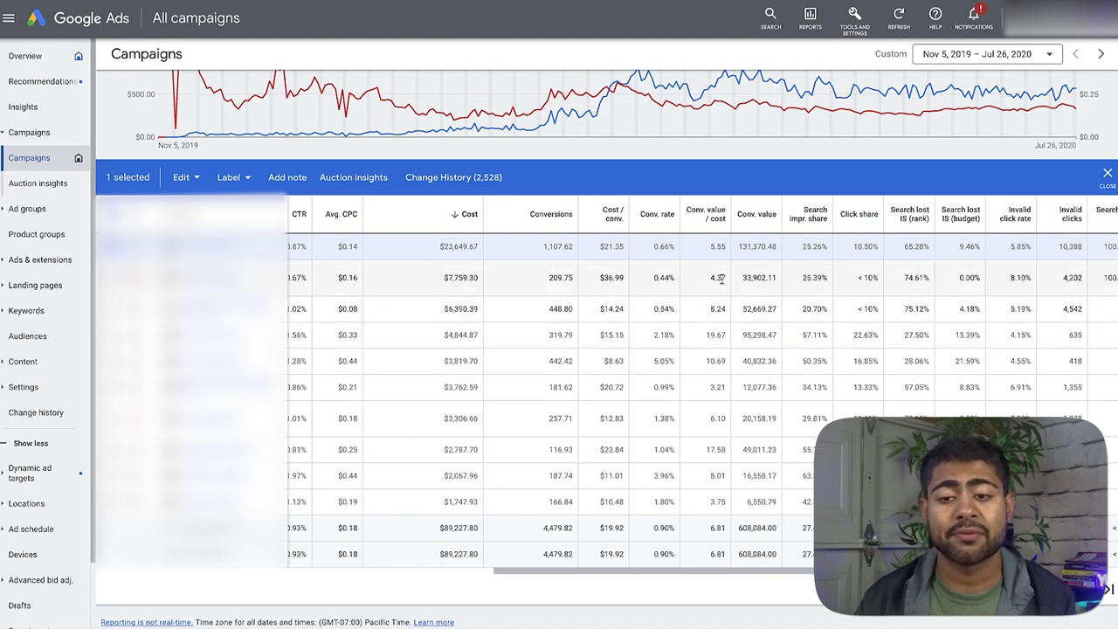
double_click(718, 552)
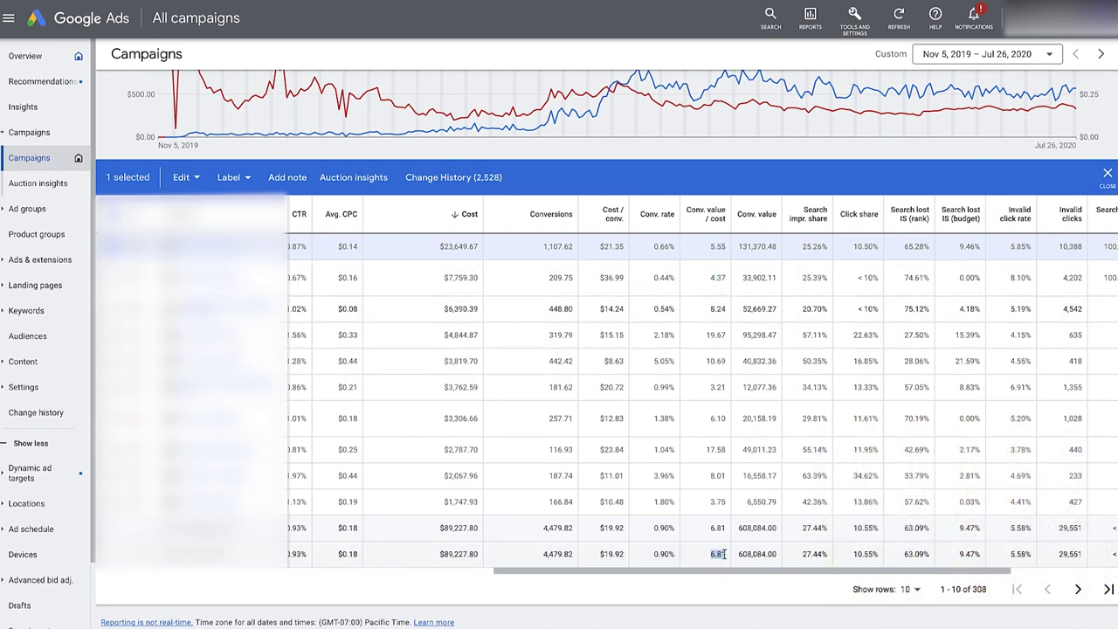
left_click_drag(776, 554, 733, 553)
left_click(739, 552)
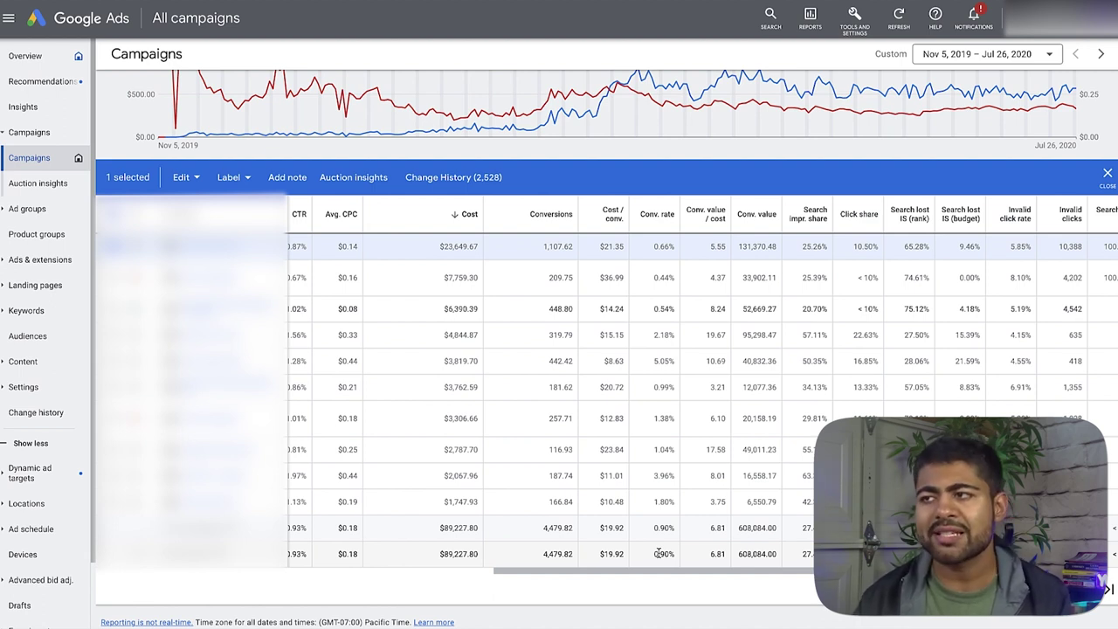
scroll(640, 615, "up", 1)
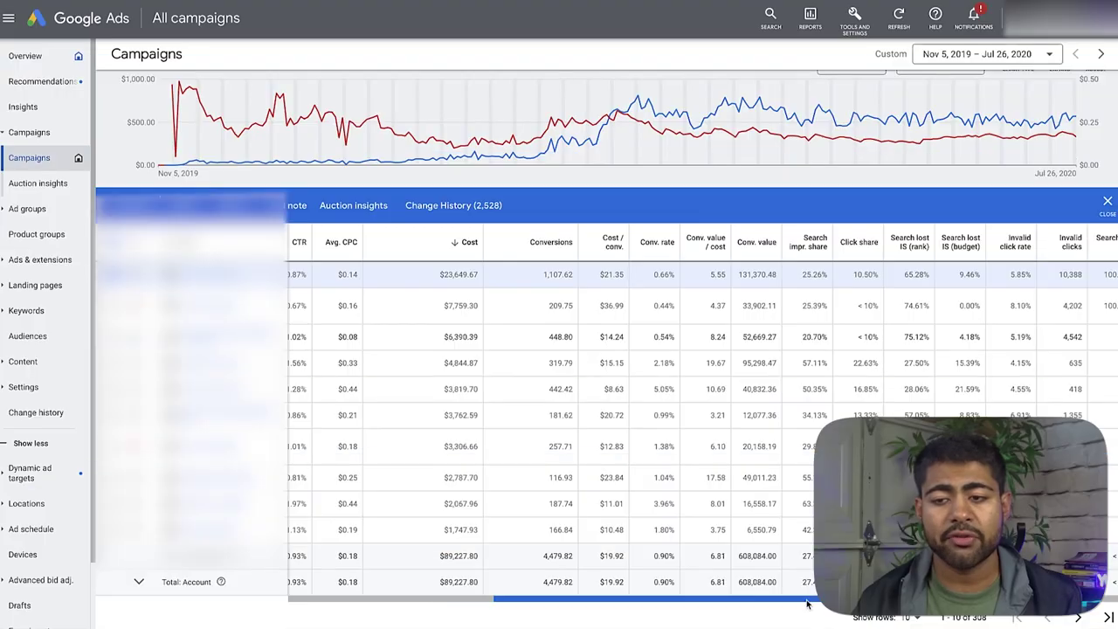
left_click_drag(809, 600, 920, 601)
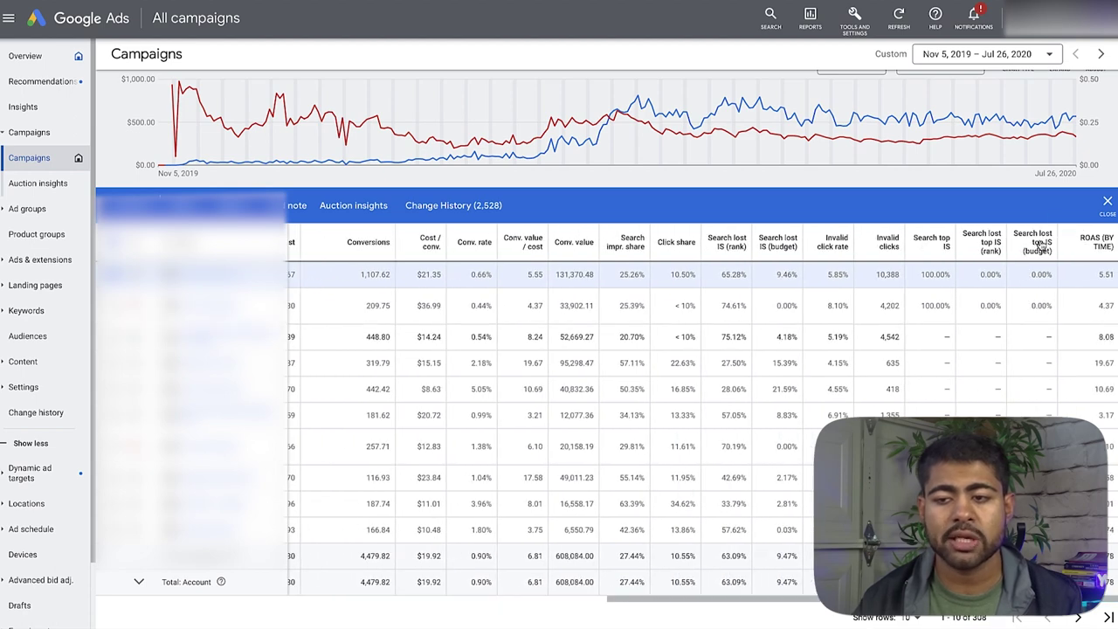
Step: Clear the campaign selection and edit the Main column set, re-adding CTR from Performance
left_click(1106, 202)
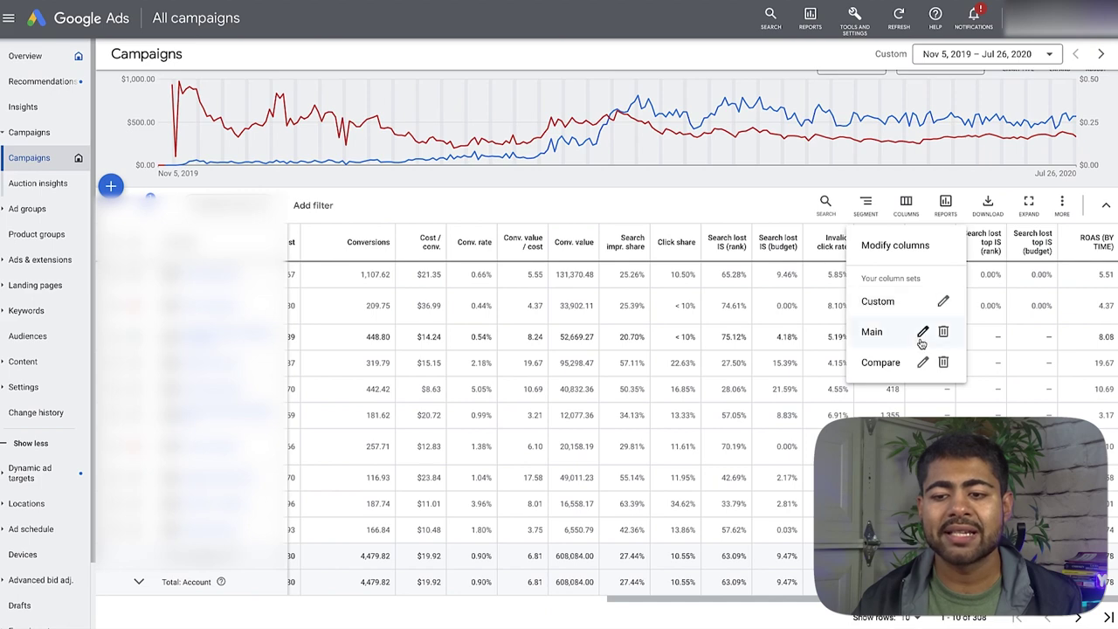
left_click(922, 333)
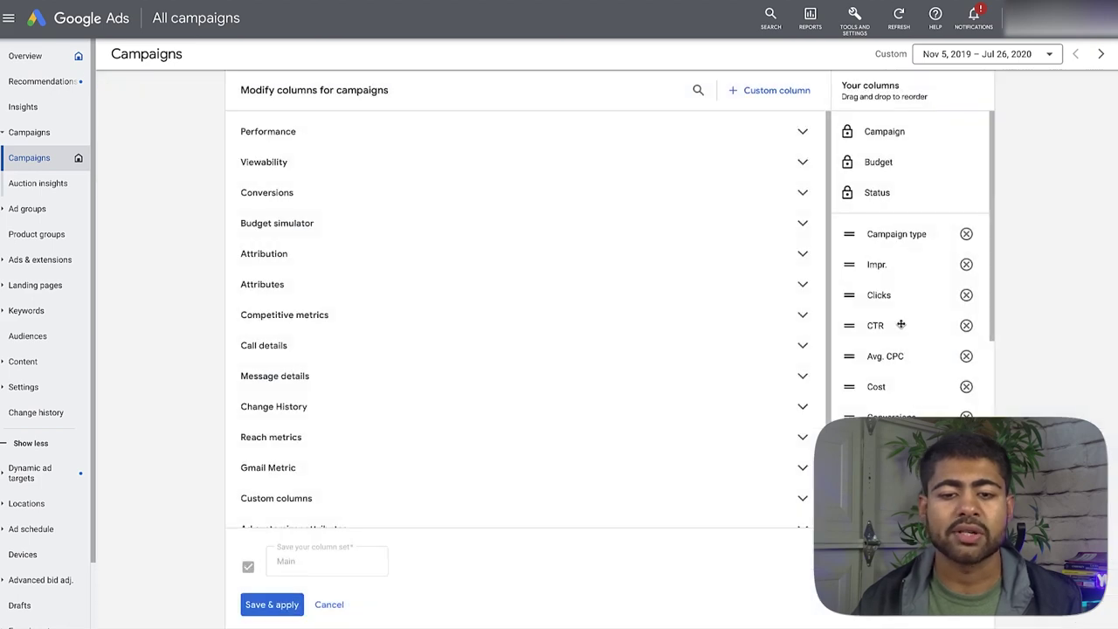
left_click(402, 138)
left_click(645, 157)
left_click(644, 158)
Step: Move Clicks, Avg. CPC and CTR below Cost, then save the layout over Main
scroll(870, 402, "down", 5)
left_click_drag(849, 506, 860, 249)
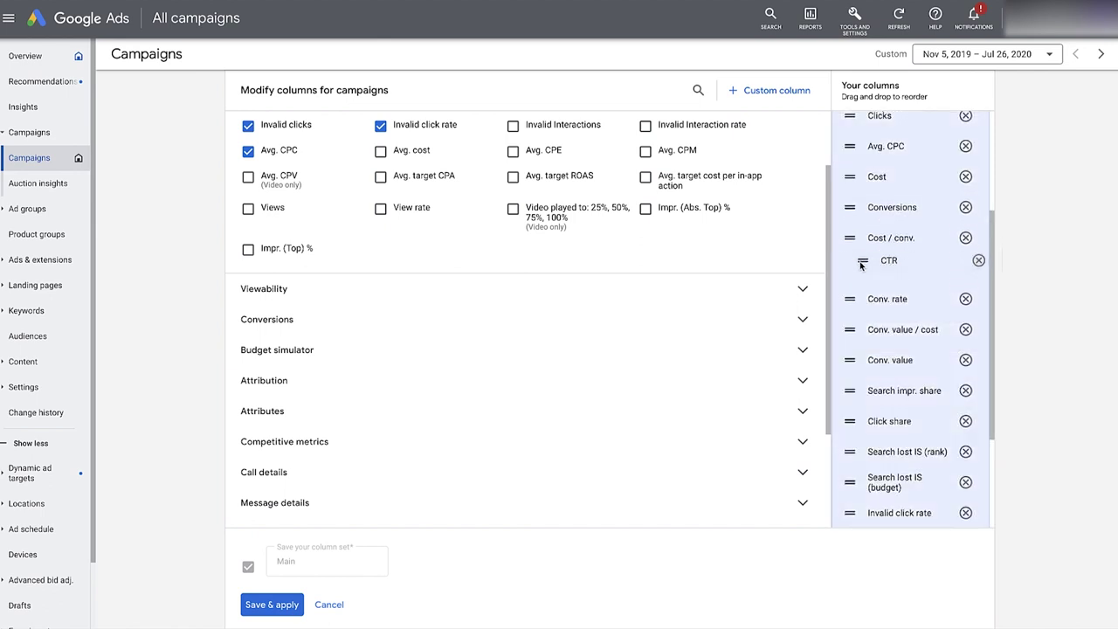
left_click_drag(860, 264, 860, 266)
left_click_drag(849, 115, 855, 184)
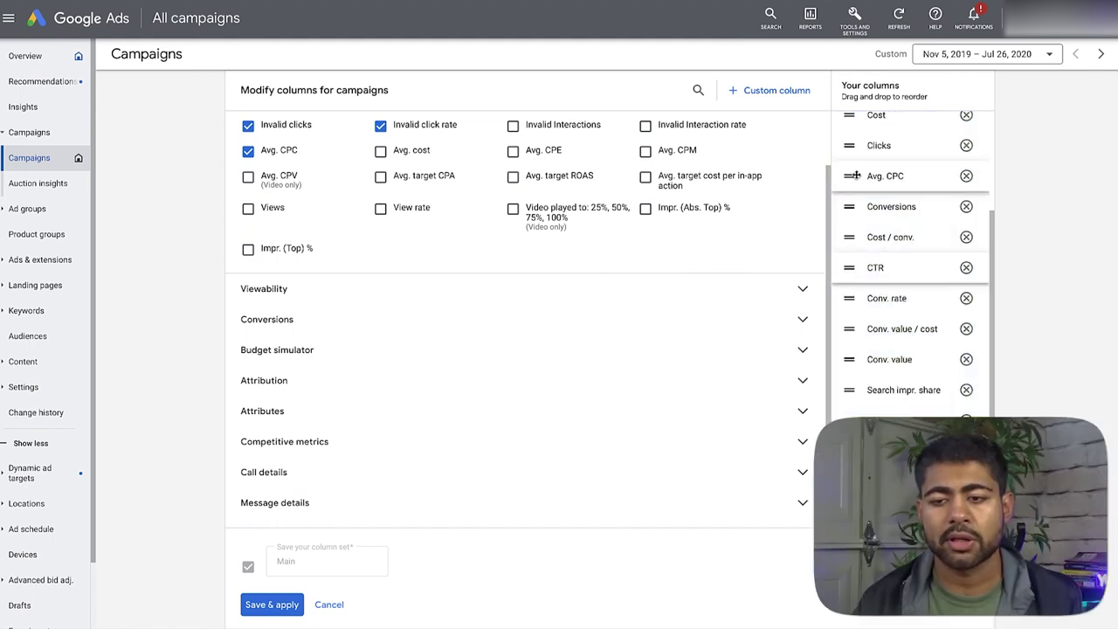
left_click_drag(849, 268, 851, 208)
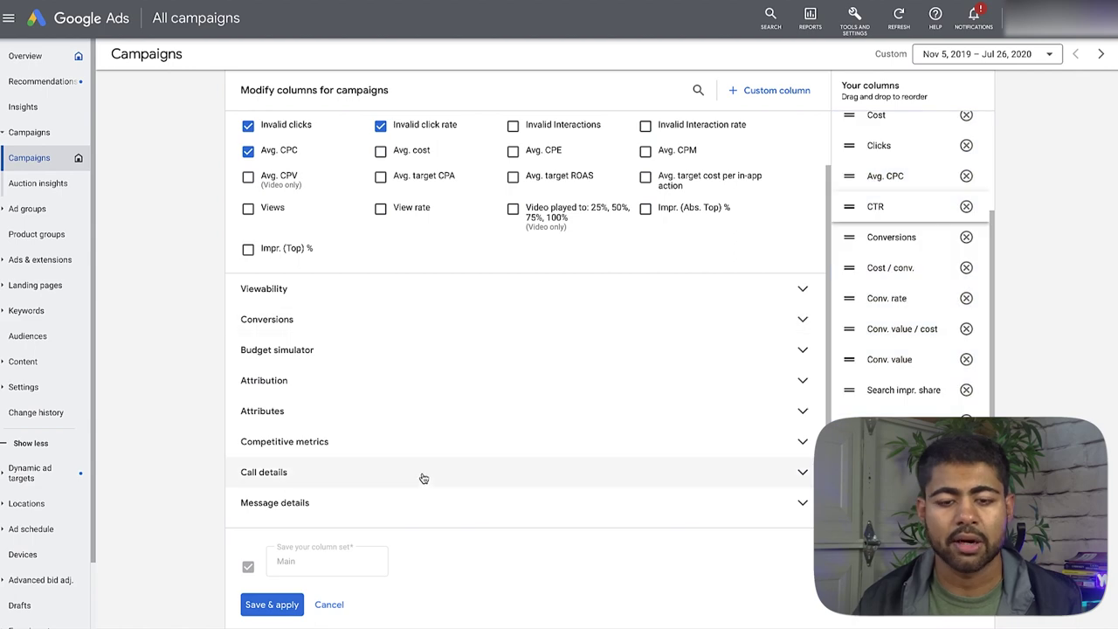
left_click(273, 607)
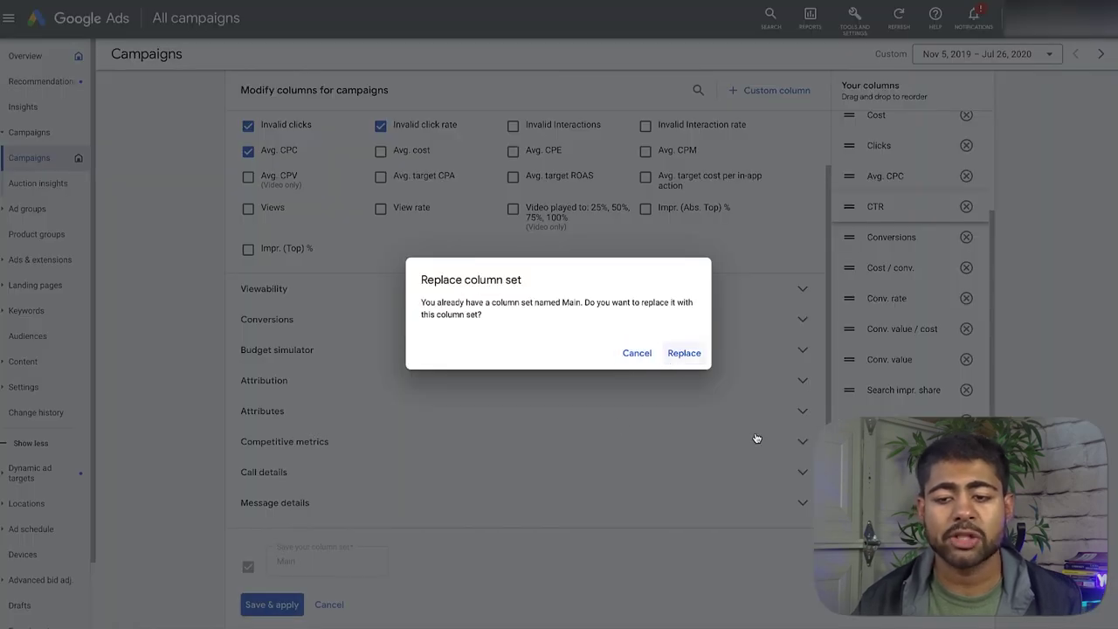
left_click(684, 353)
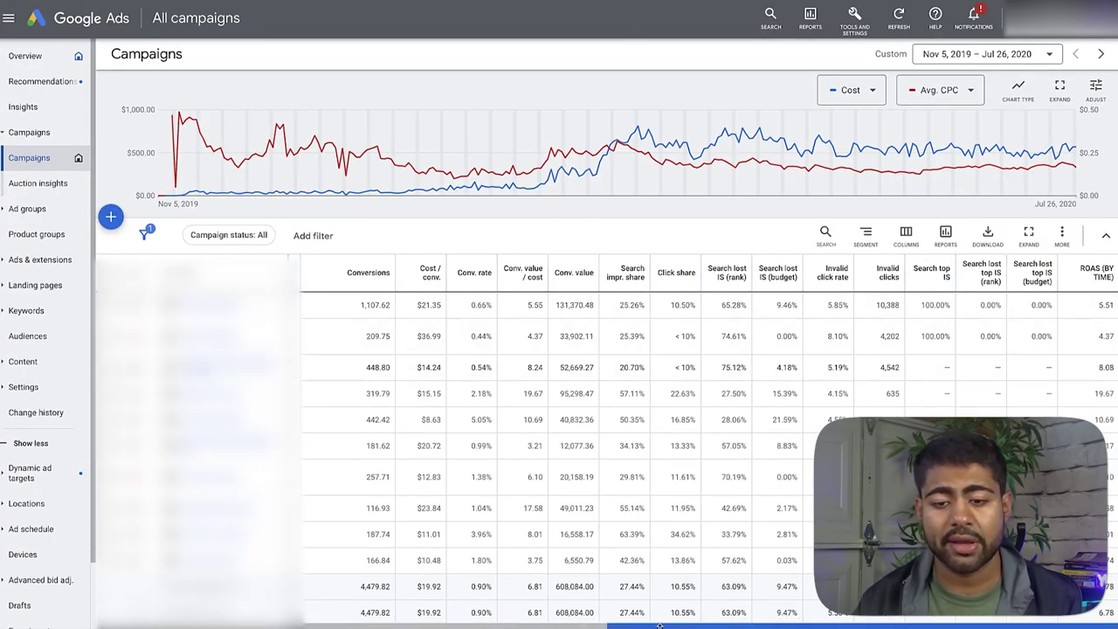
Step: Highlight the top campaign's 0.87% CTR and compare it to the 0.93% total CTR
left_click_drag(660, 625, 389, 626)
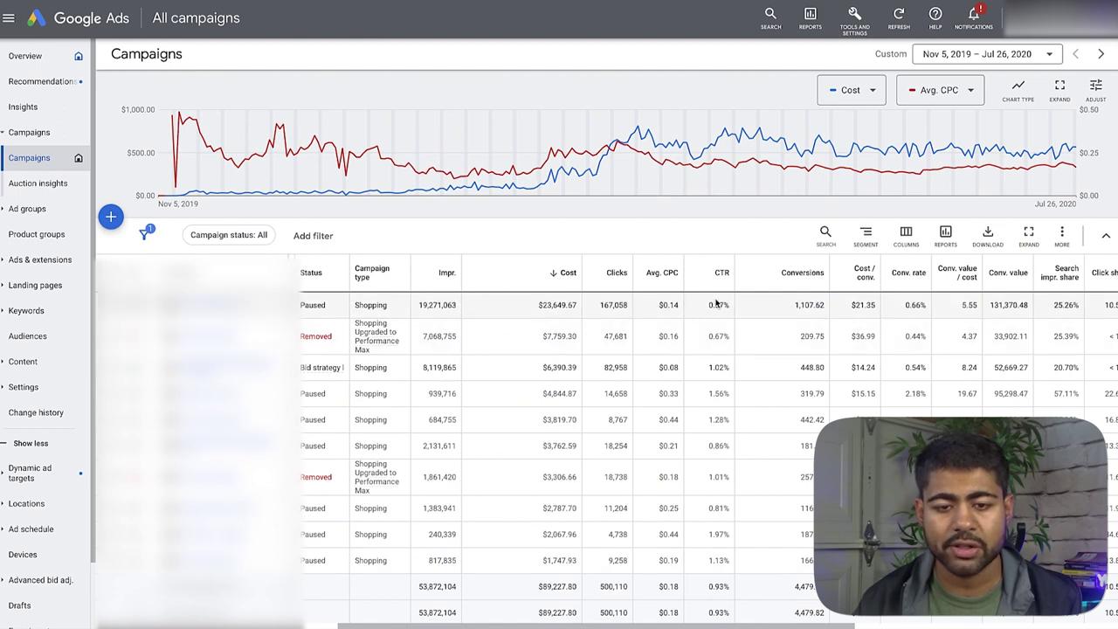
left_click_drag(729, 304, 707, 310)
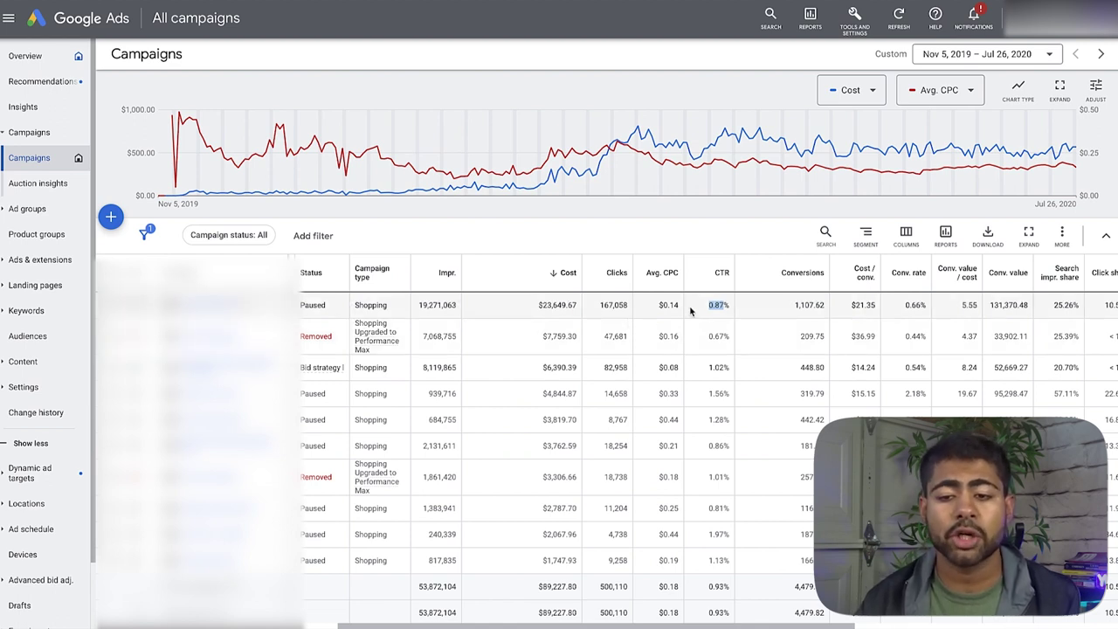
left_click(713, 303)
double_click(713, 303)
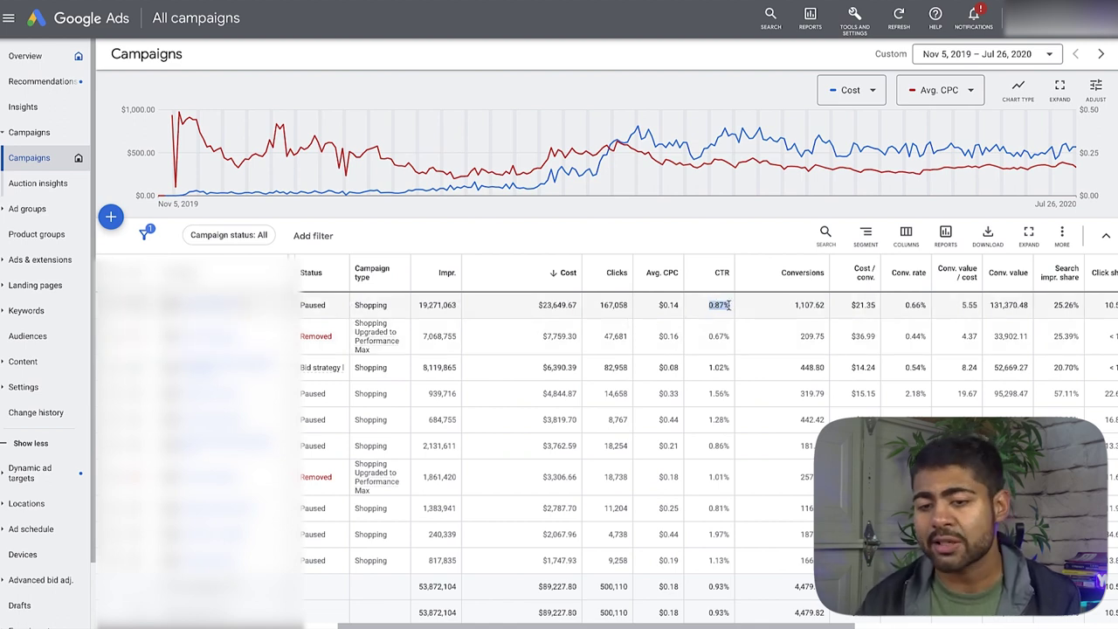
scroll(725, 304, "down", 2)
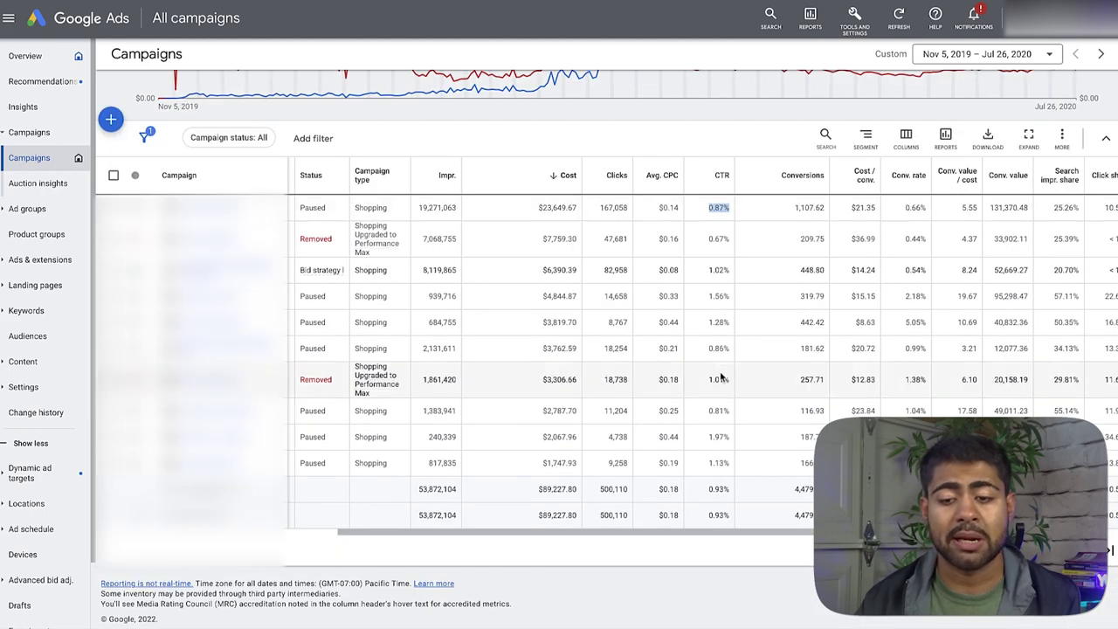
double_click(718, 516)
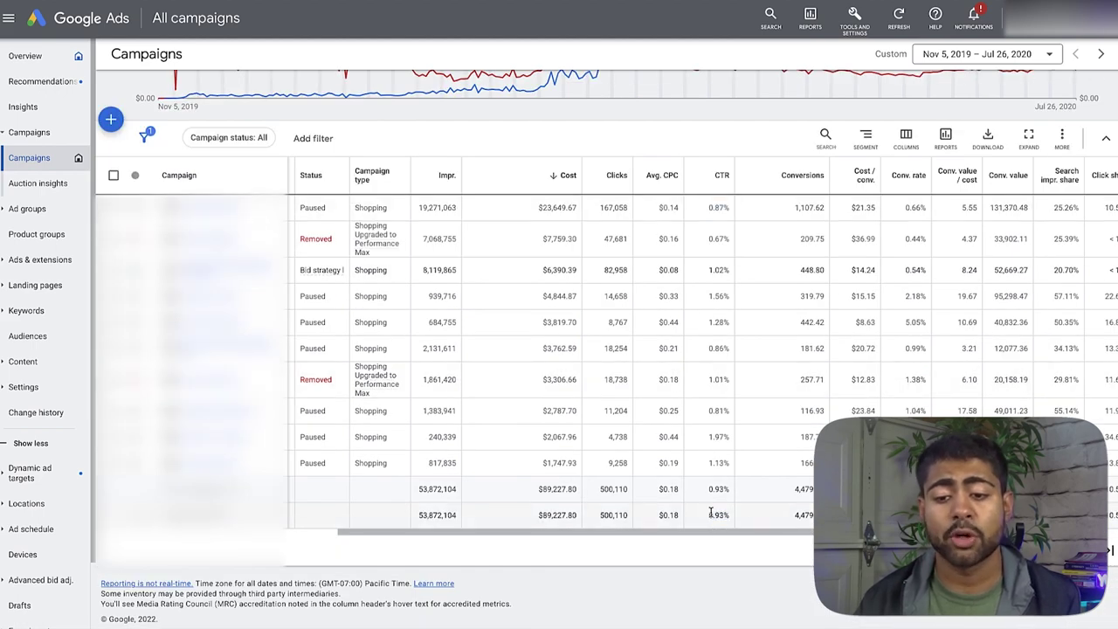
left_click(727, 515)
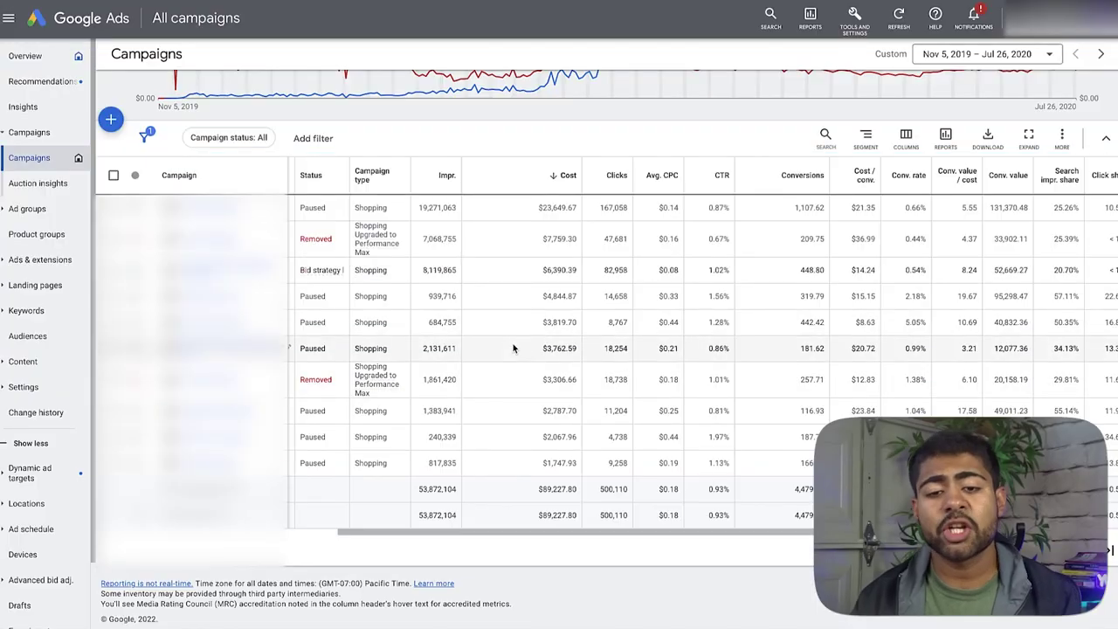
Step: Highlight the top campaign's $0.14 average CPC in the table
scroll(499, 344, "up", 2)
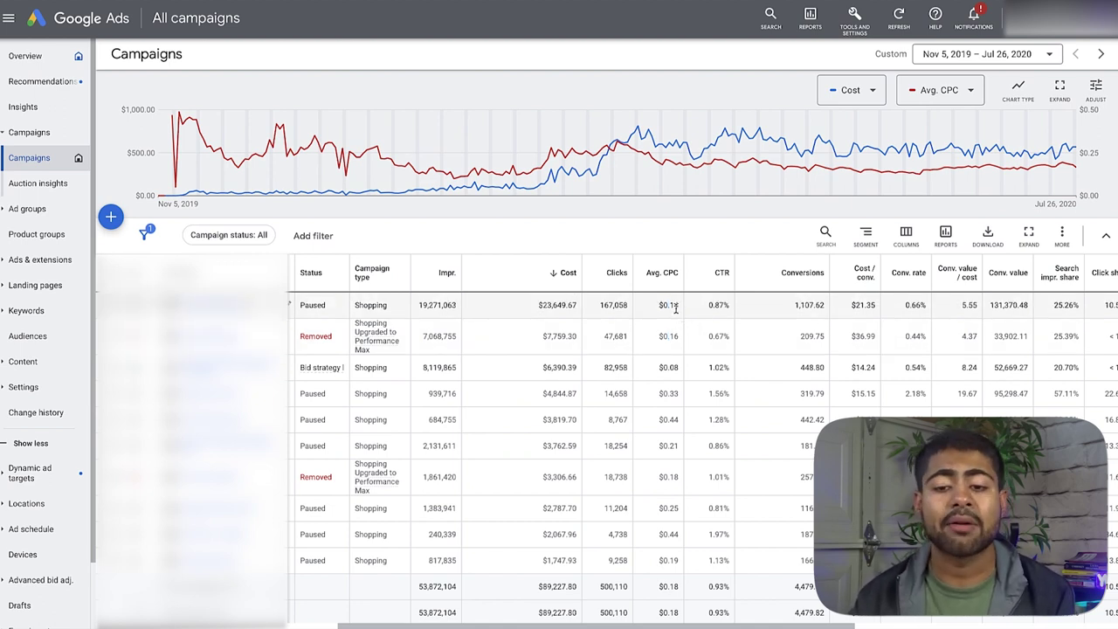
triple_click(675, 305)
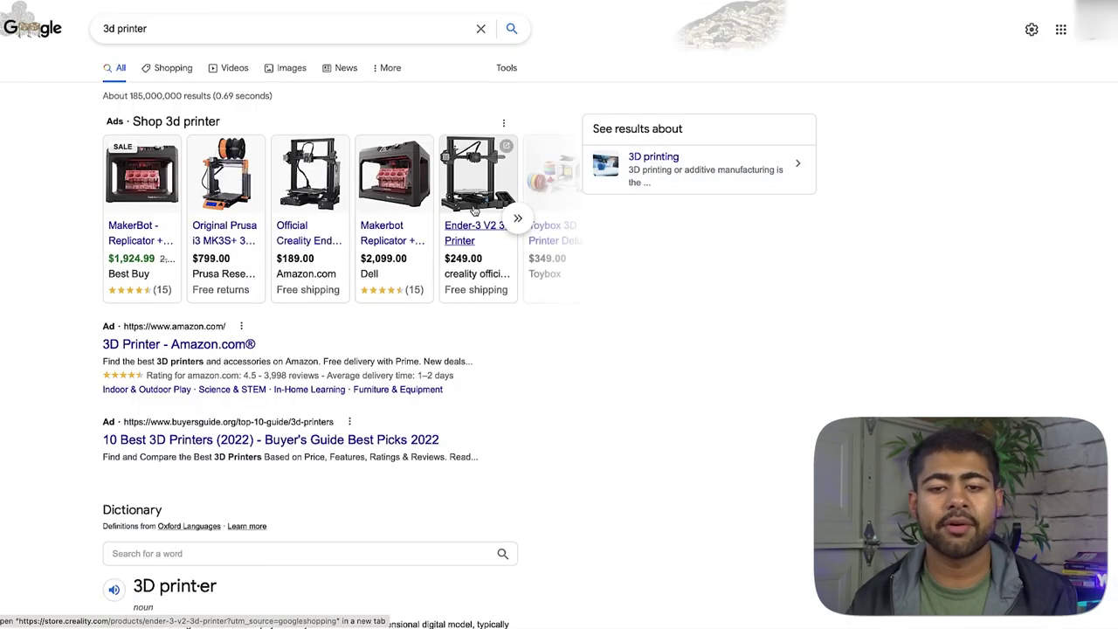
Step: Expand the 3d printer Shopping ads and inspect listings like Best Buy's $1,924.99 MakerBot Replicator
left_click(517, 218)
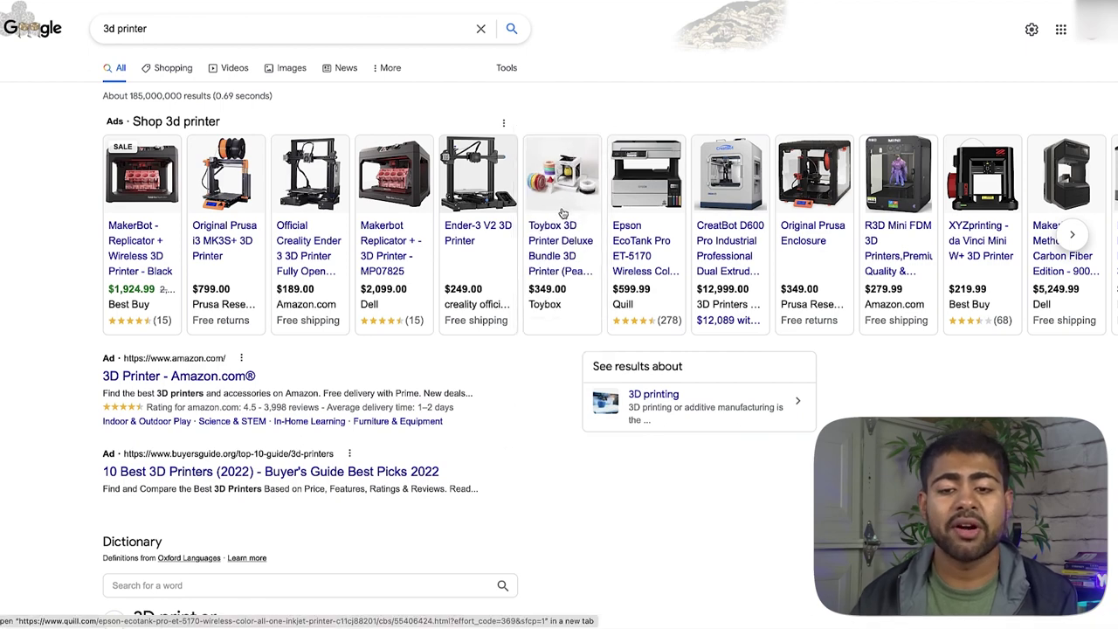
mouse_move(498, 270)
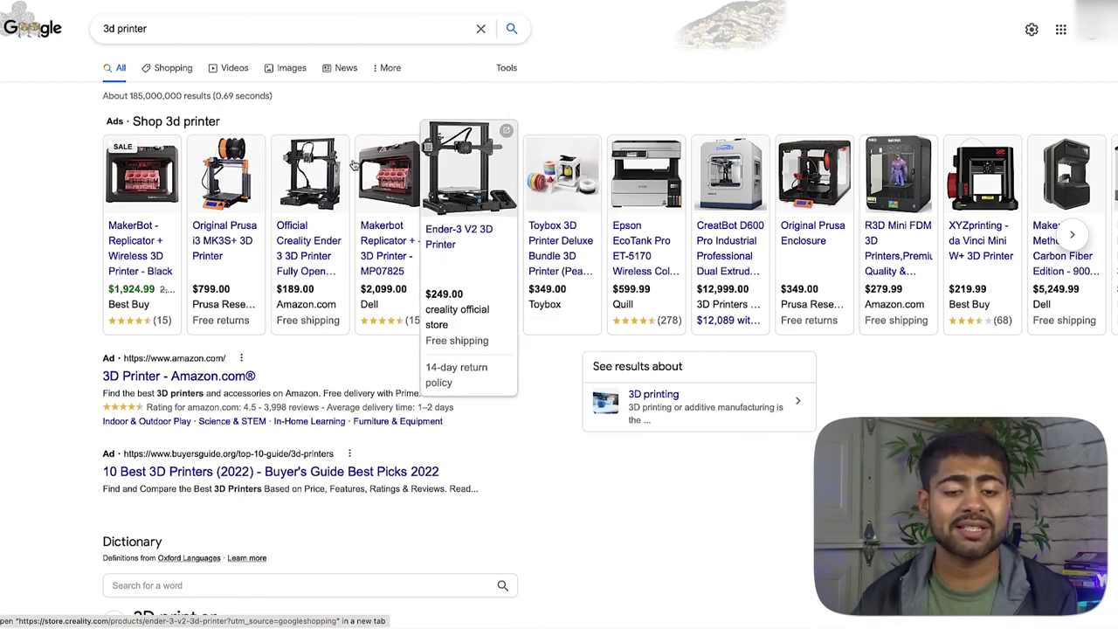
mouse_move(143, 325)
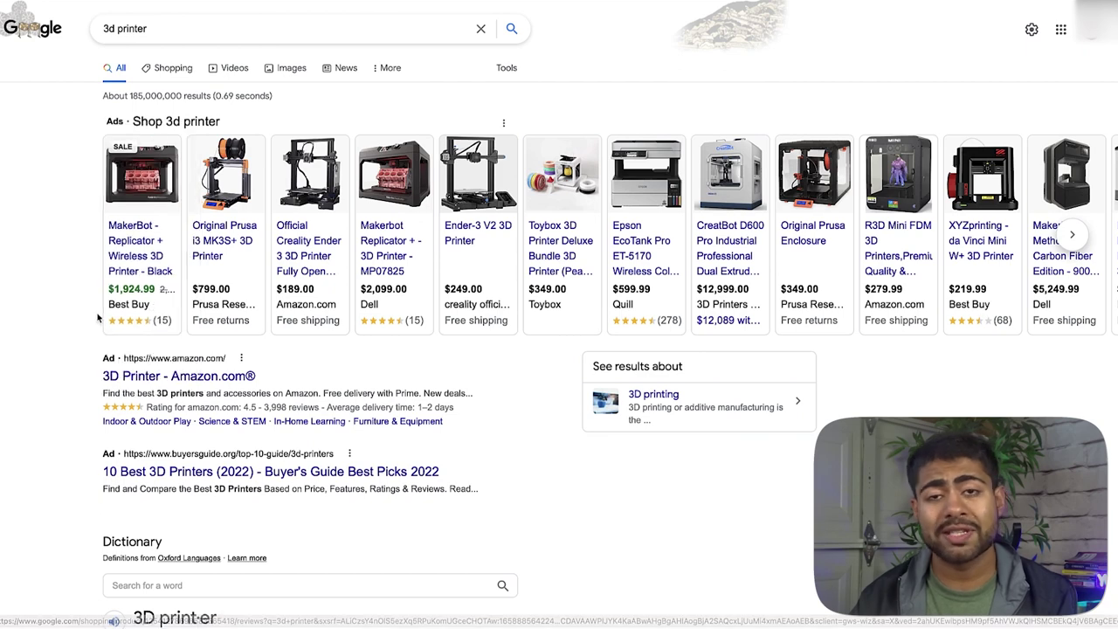
mouse_move(140, 252)
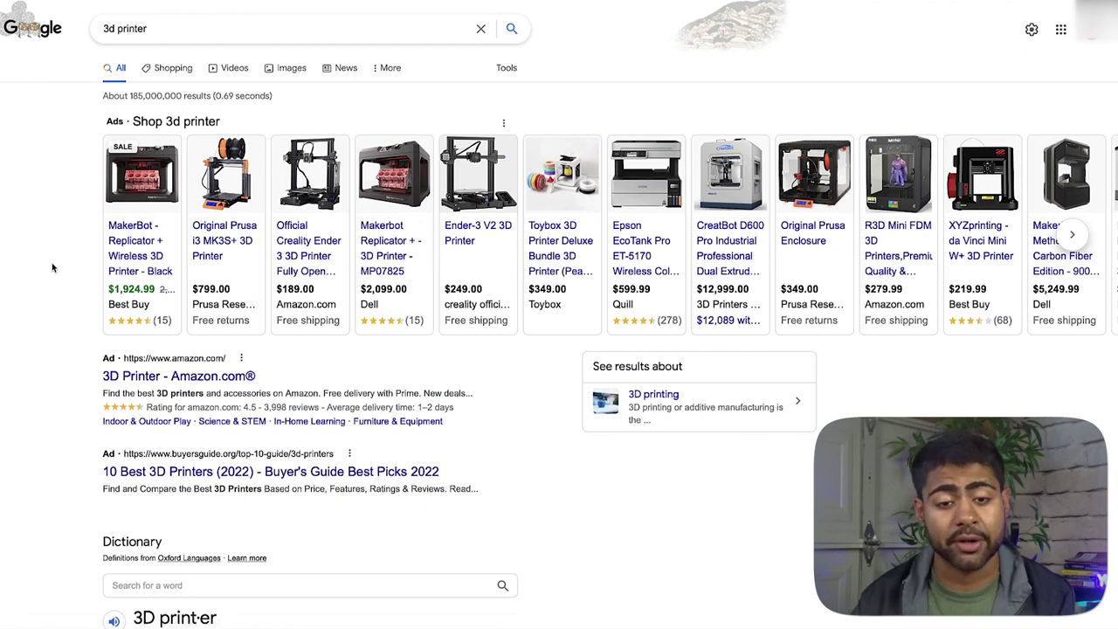
mouse_move(162, 330)
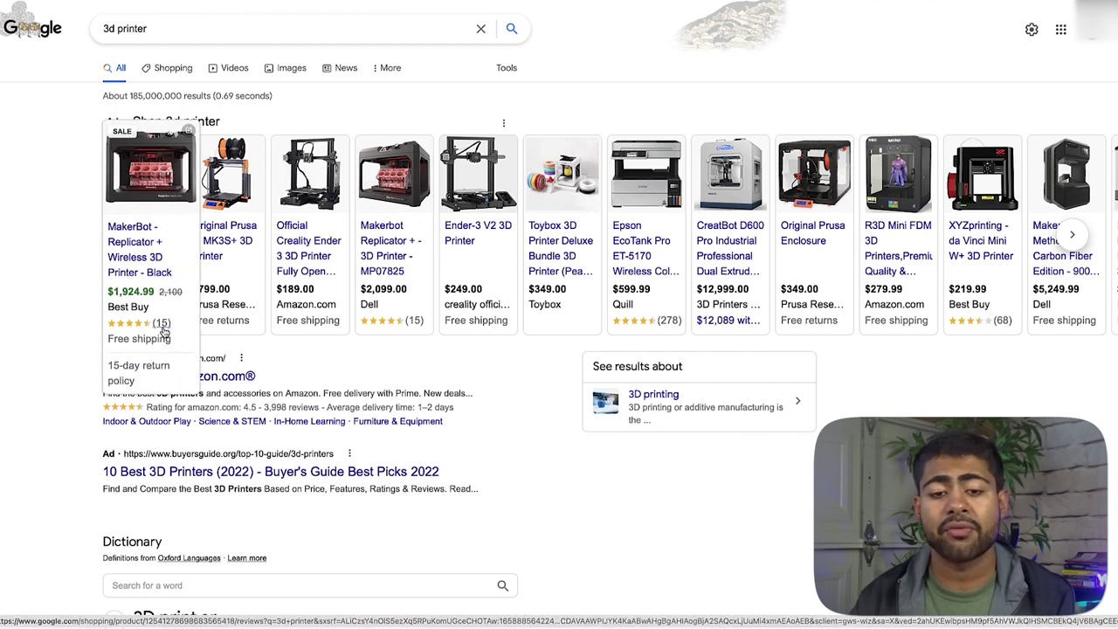
Step: Browse the 3d printer Shopping results, from $189 Creality Ender 3 kits to the $69,500 Scara H.D
left_click(173, 67)
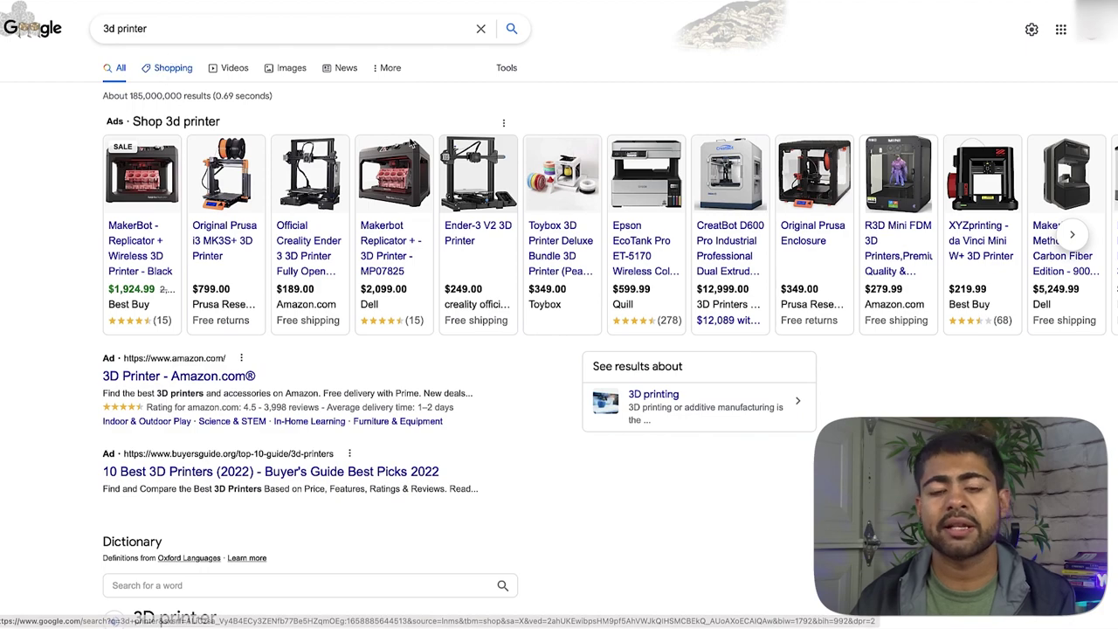
scroll(445, 299, "down", 3)
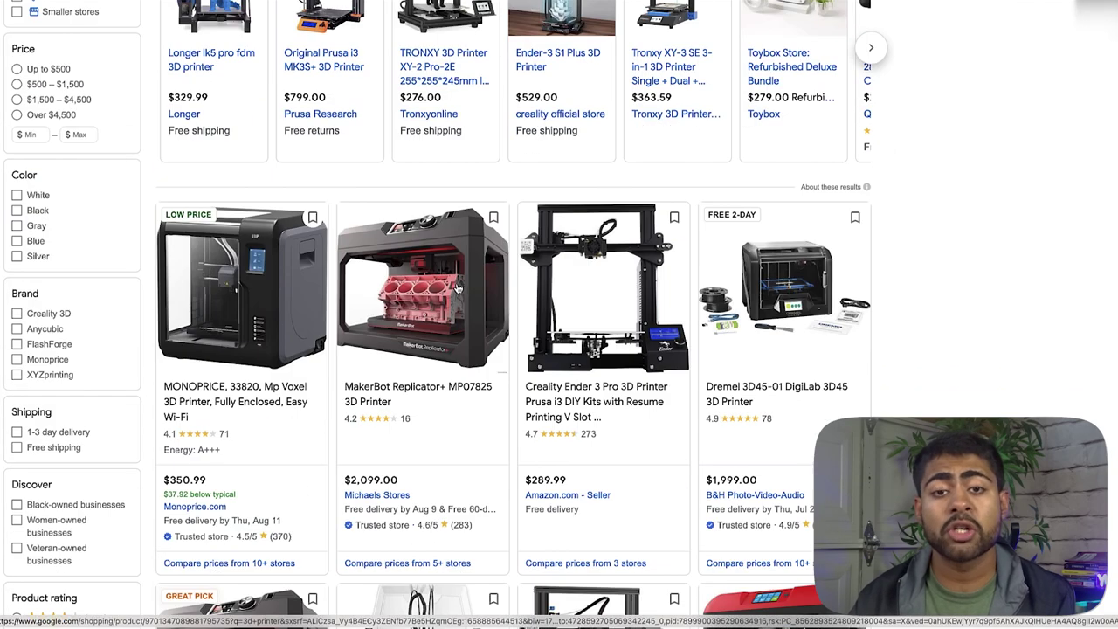
scroll(447, 328, "down", 5)
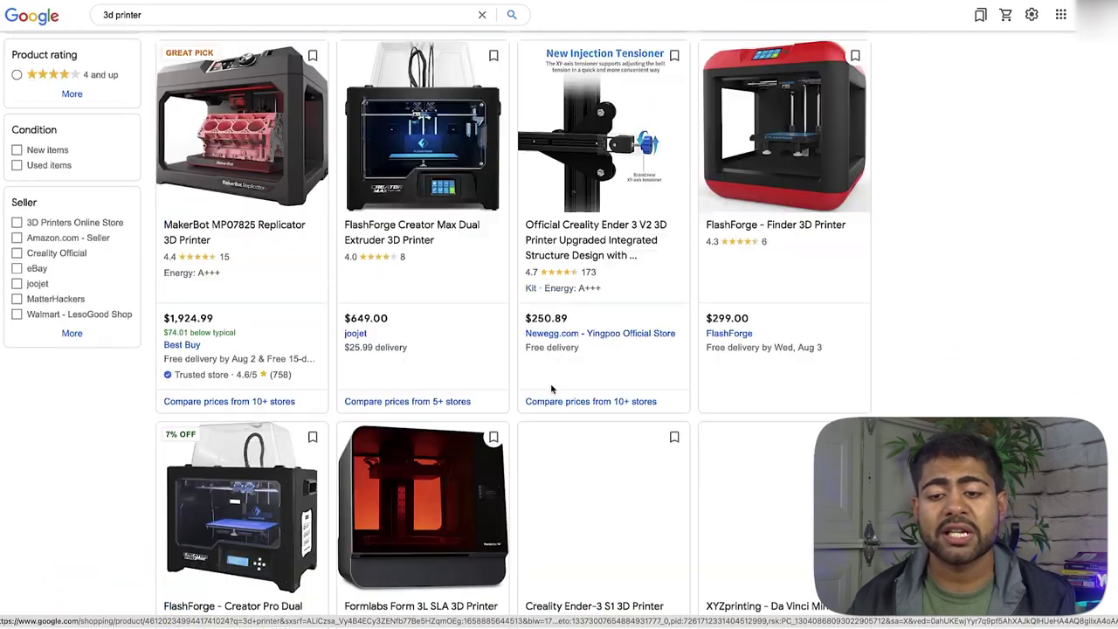
scroll(621, 377, "down", 4)
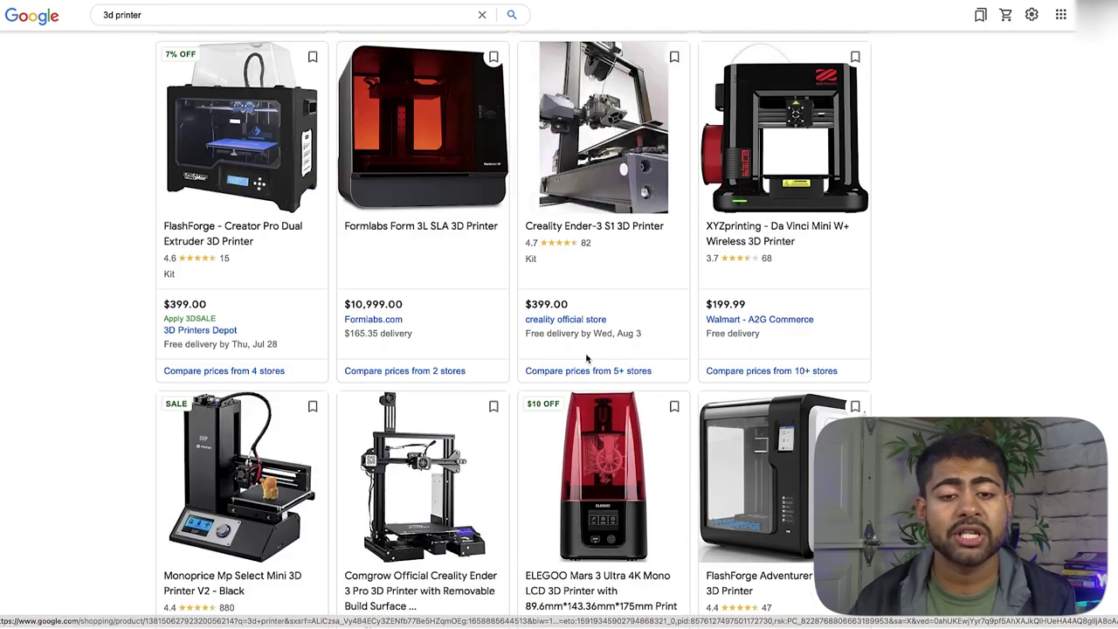
scroll(617, 348, "down", 8)
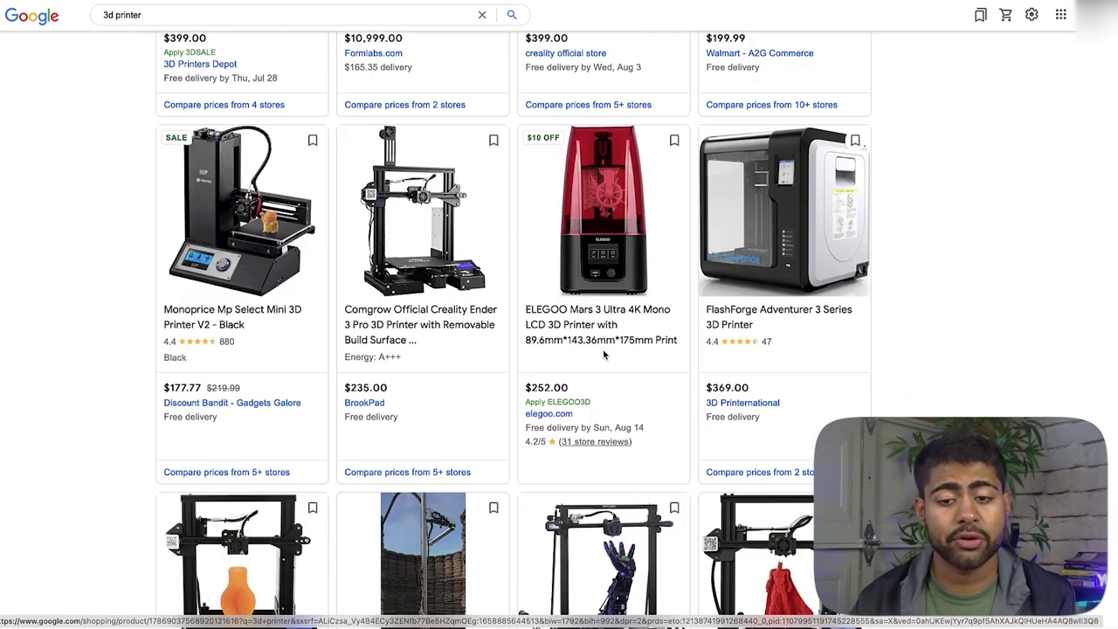
scroll(660, 404, "up", 1)
scroll(690, 343, "down", 5)
scroll(661, 328, "down", 5)
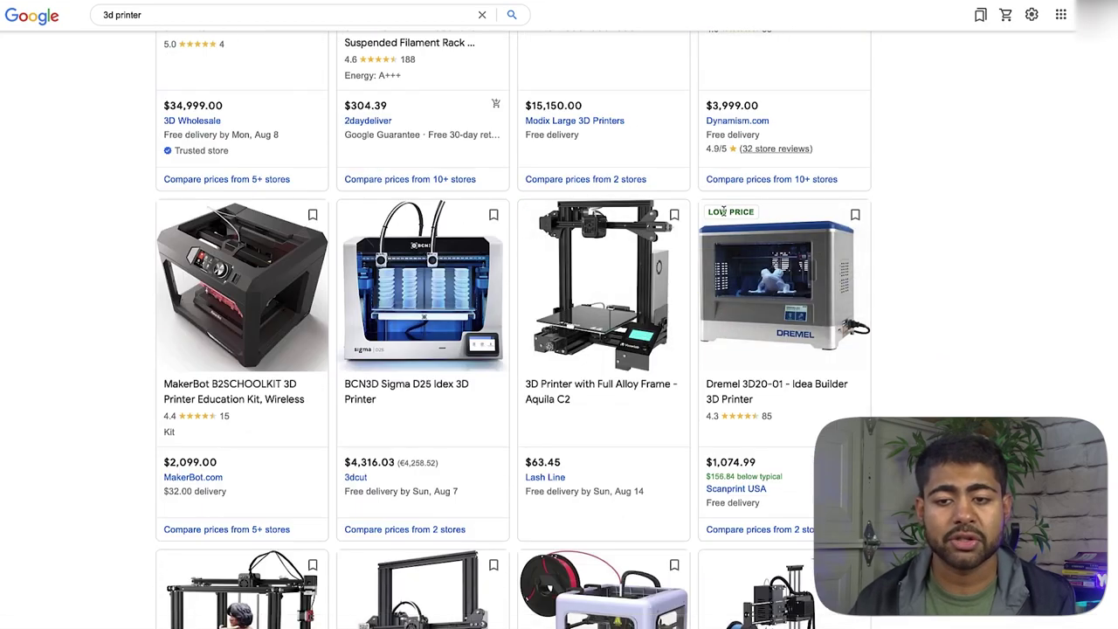
scroll(662, 387, "down", 8)
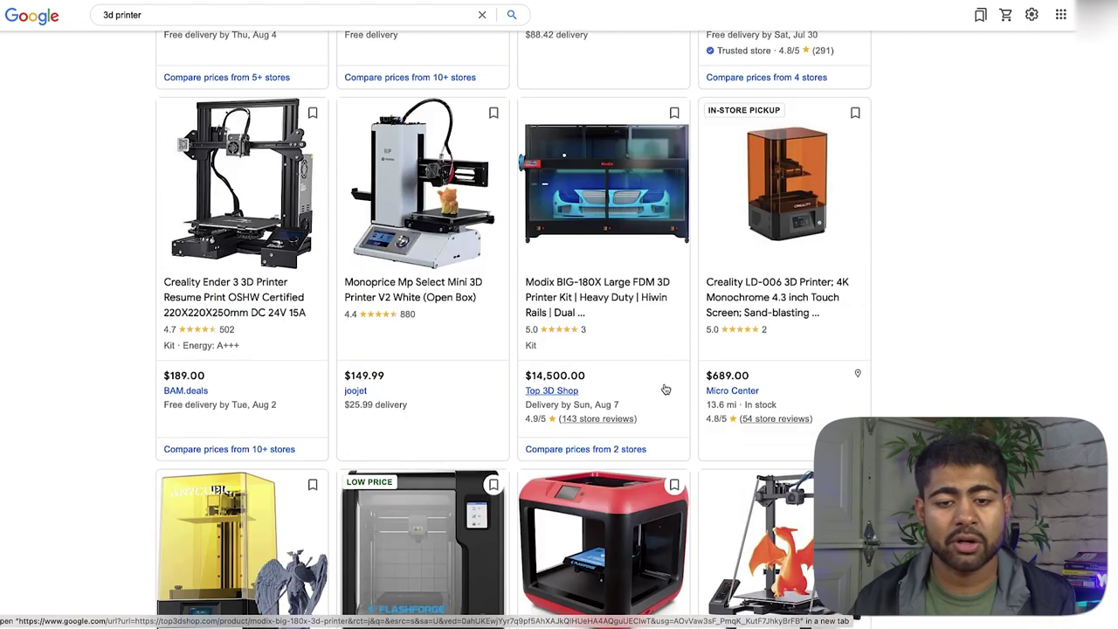
scroll(641, 361, "down", 3)
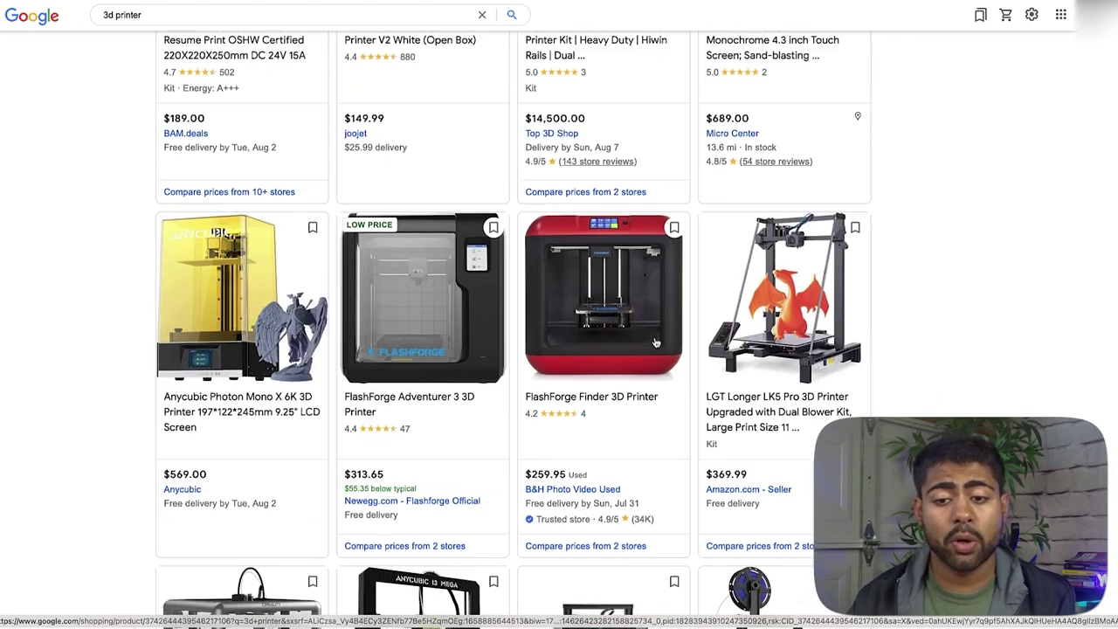
scroll(507, 365, "down", 8)
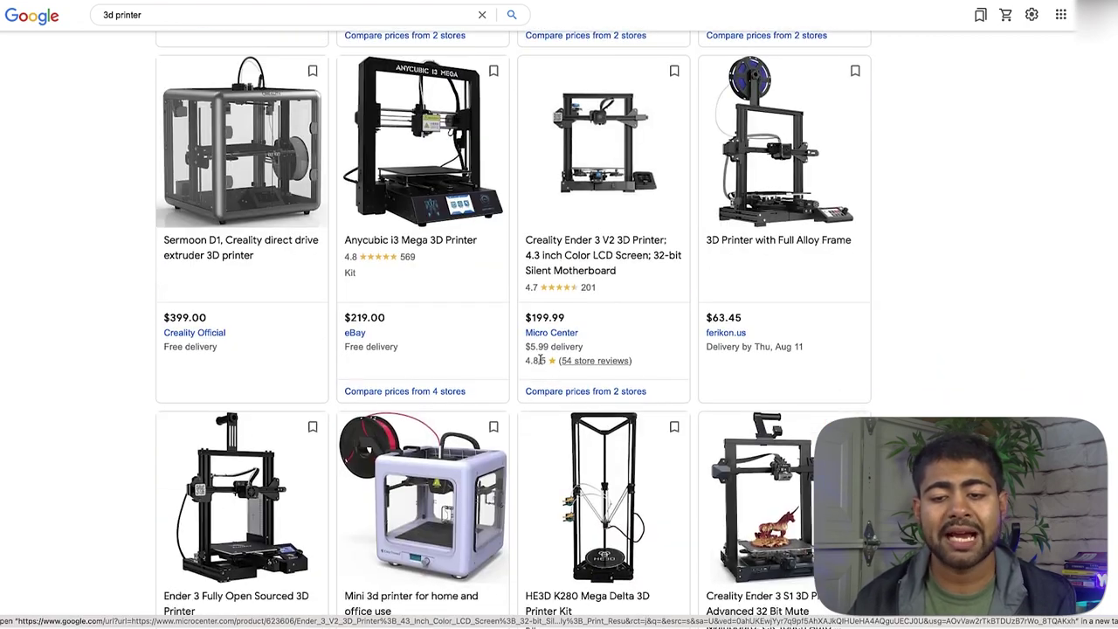
scroll(536, 388, "up", 8)
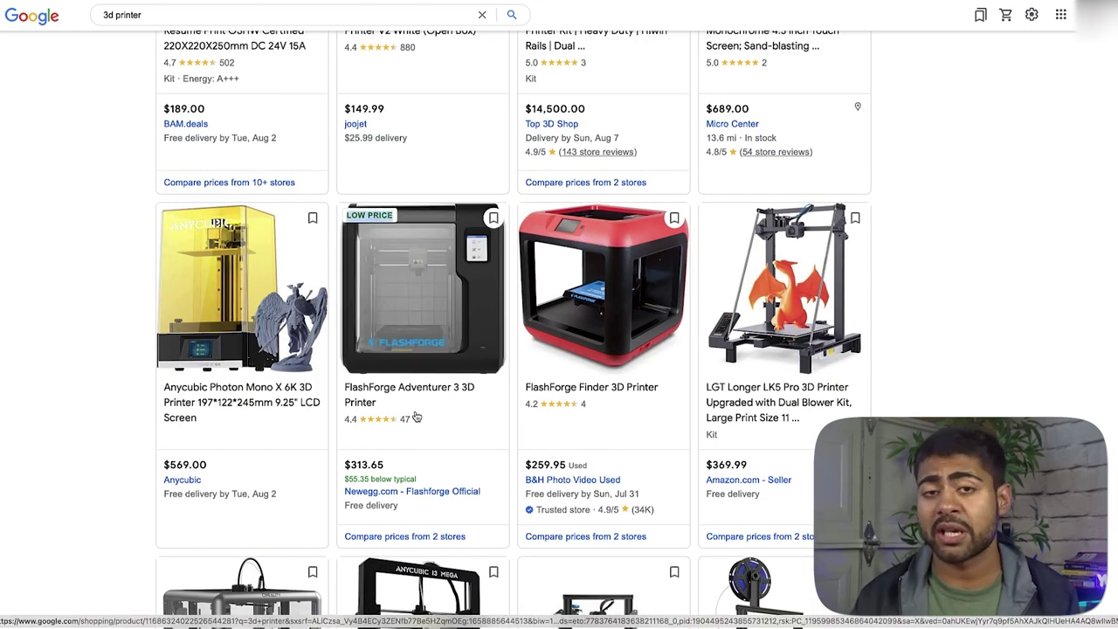
scroll(374, 428, "up", 1)
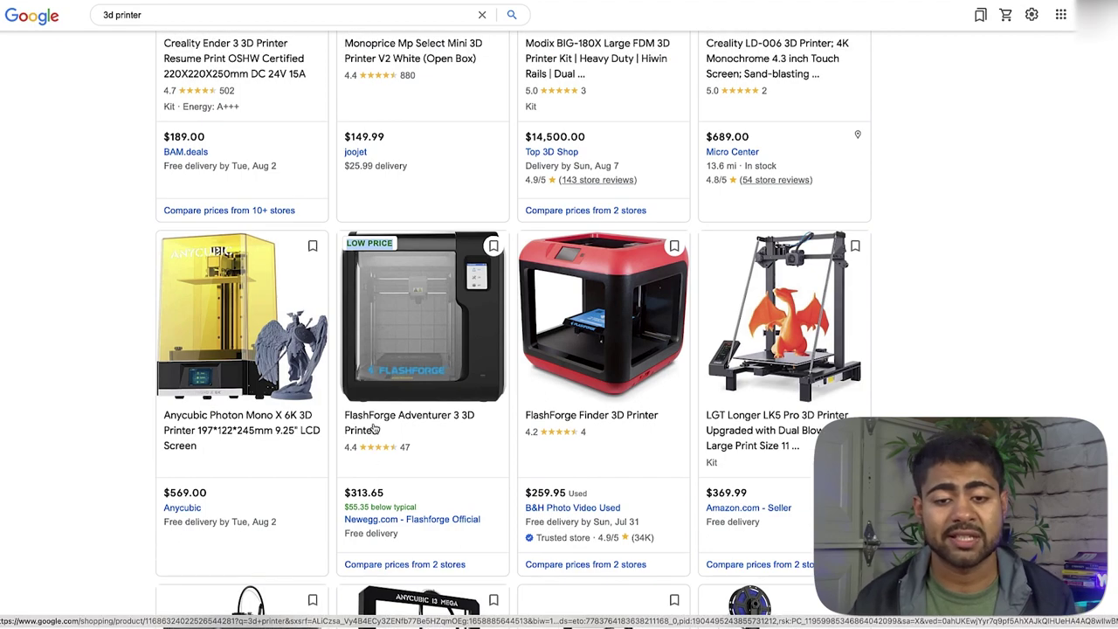
scroll(374, 428, "up", 3)
scroll(374, 428, "down", 15)
scroll(374, 426, "up", 4)
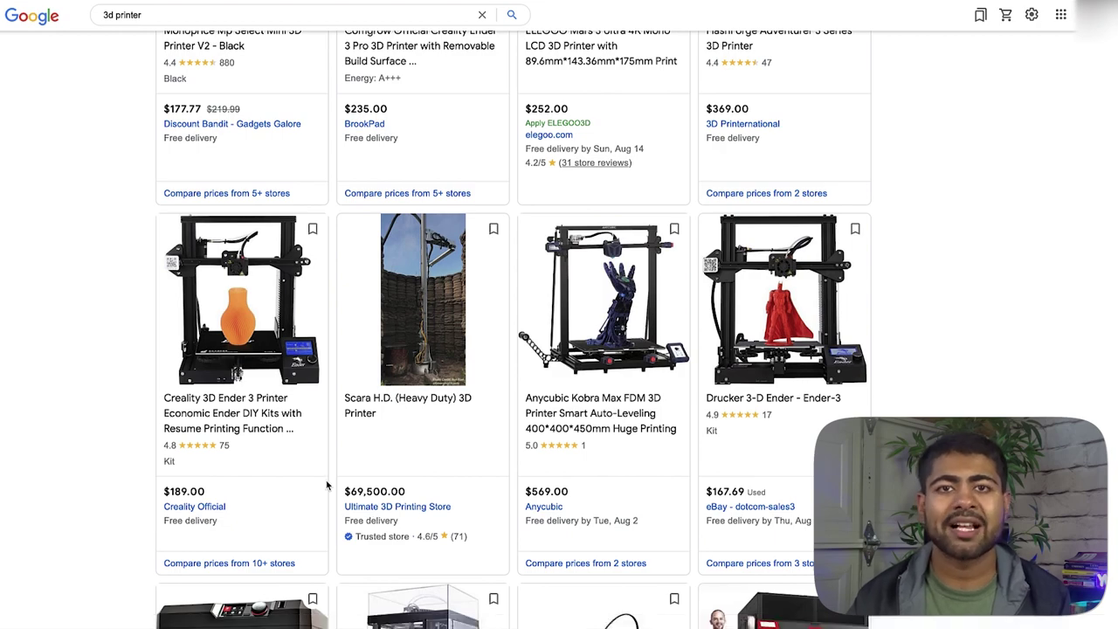
scroll(287, 473, "up", 1)
scroll(419, 446, "down", 3)
scroll(551, 424, "up", 5)
scroll(553, 428, "up", 1)
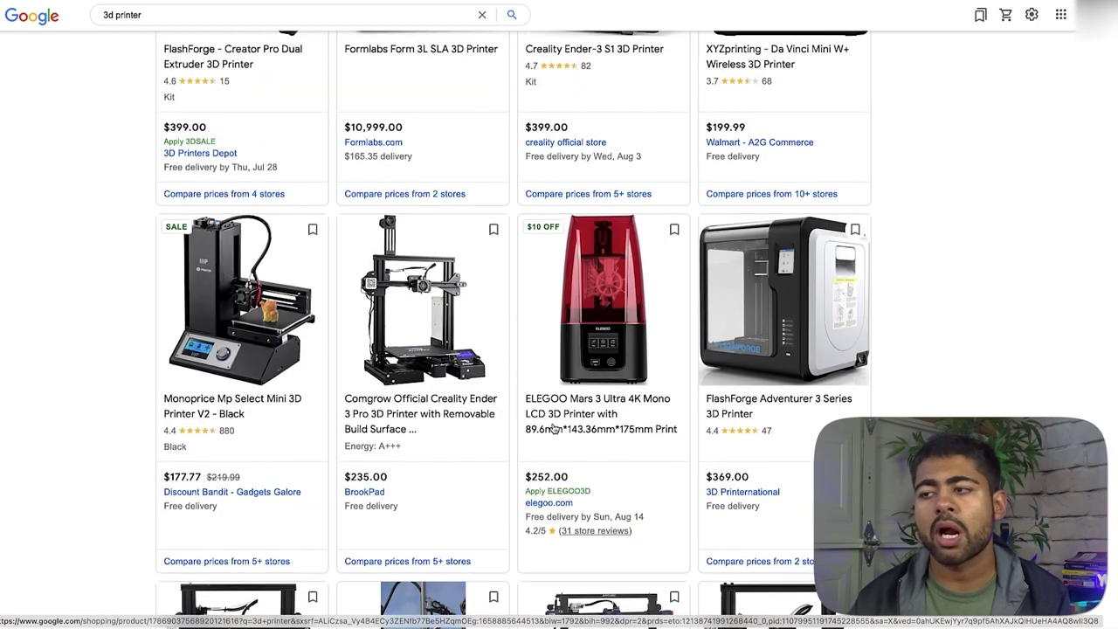
scroll(552, 427, "up", 10)
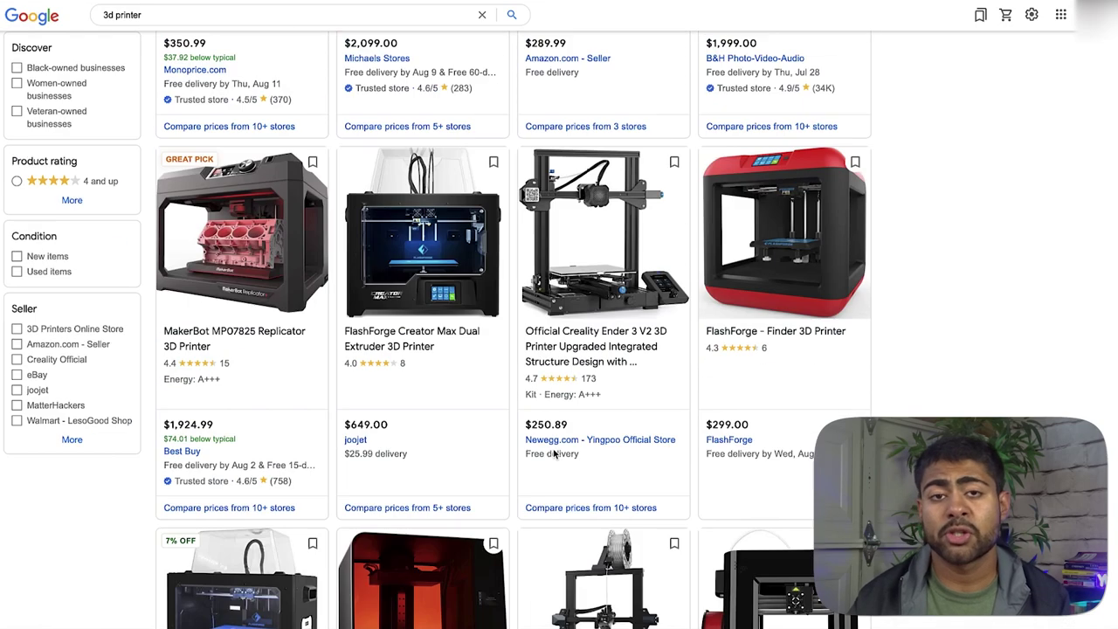
scroll(557, 468, "up", 2)
scroll(489, 419, "down", 2)
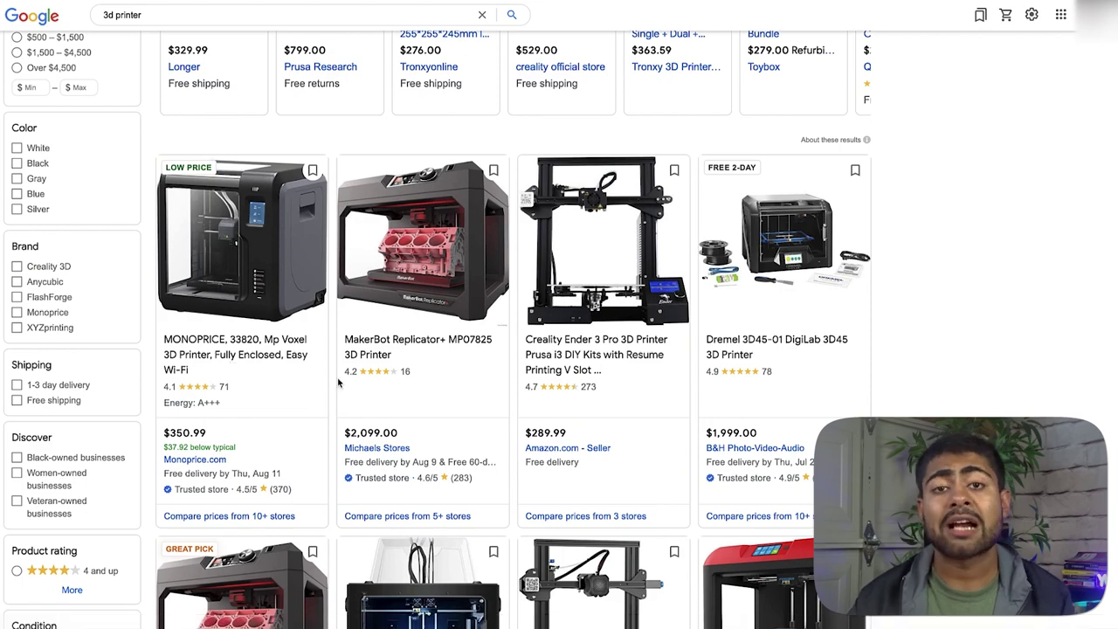
scroll(396, 382, "up", 2)
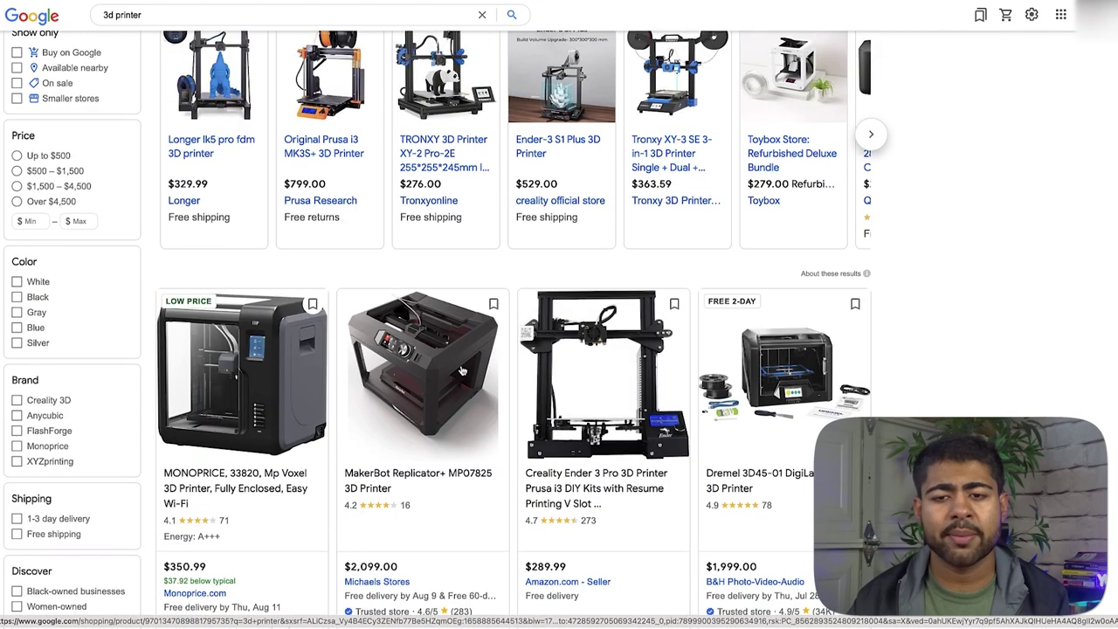
scroll(445, 379, "up", 2)
scroll(420, 384, "down", 4)
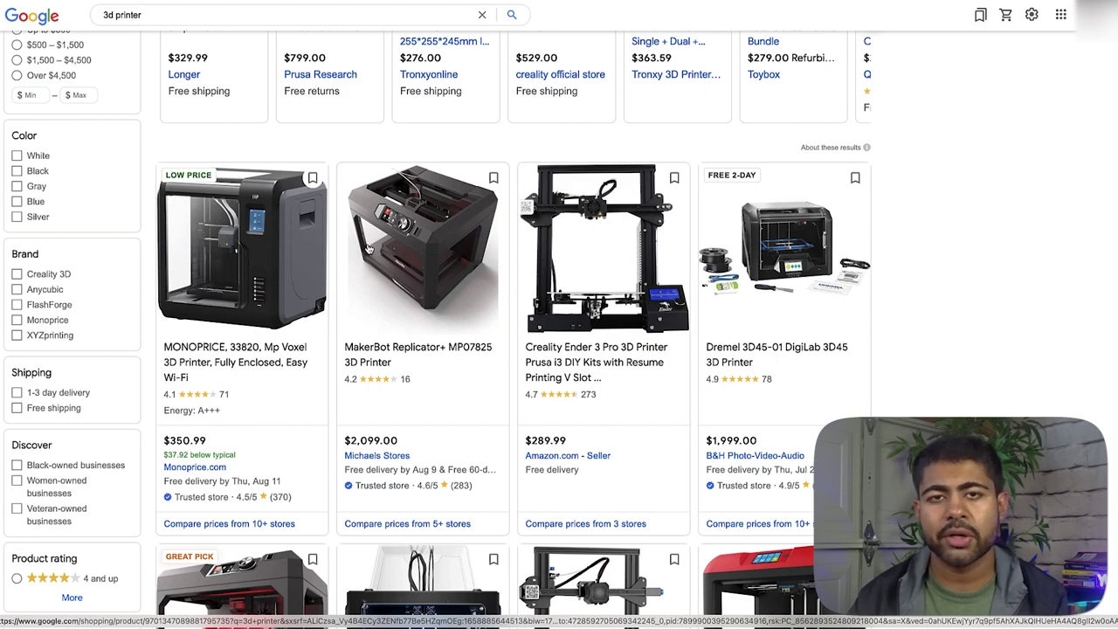
scroll(414, 246, "up", 2)
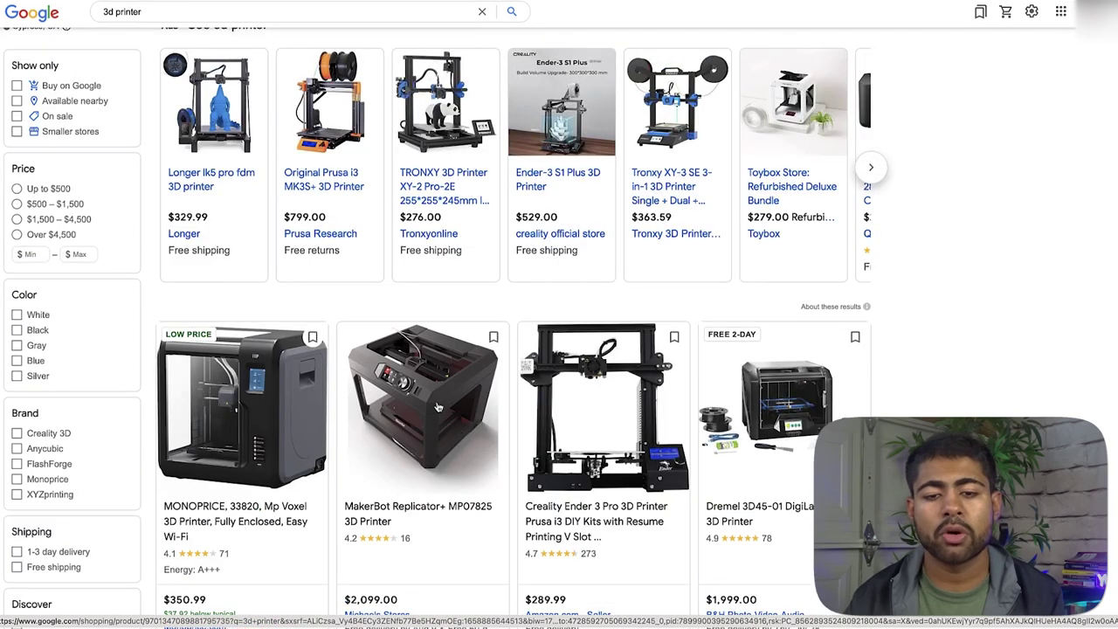
scroll(743, 362, "down", 7)
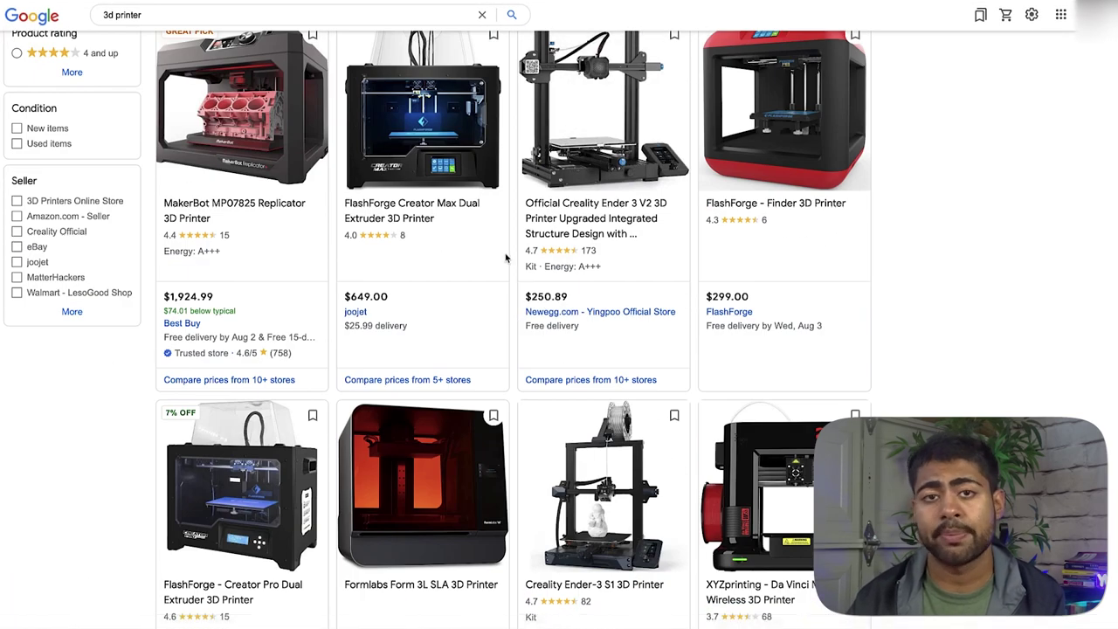
scroll(504, 256, "down", 1)
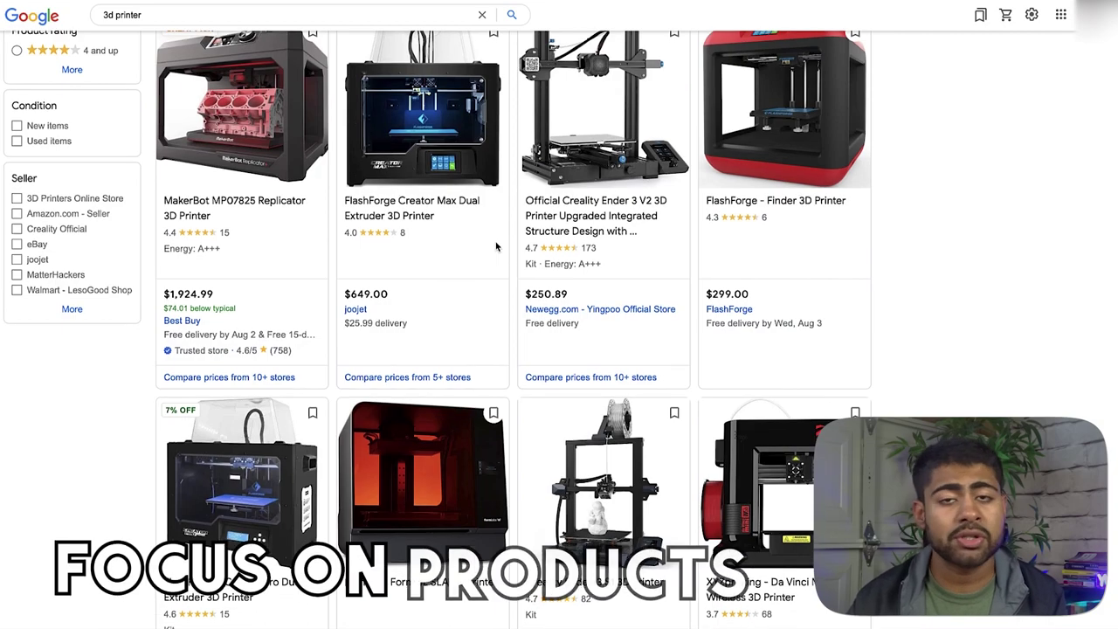
scroll(489, 254, "up", 3)
scroll(469, 256, "up", 1)
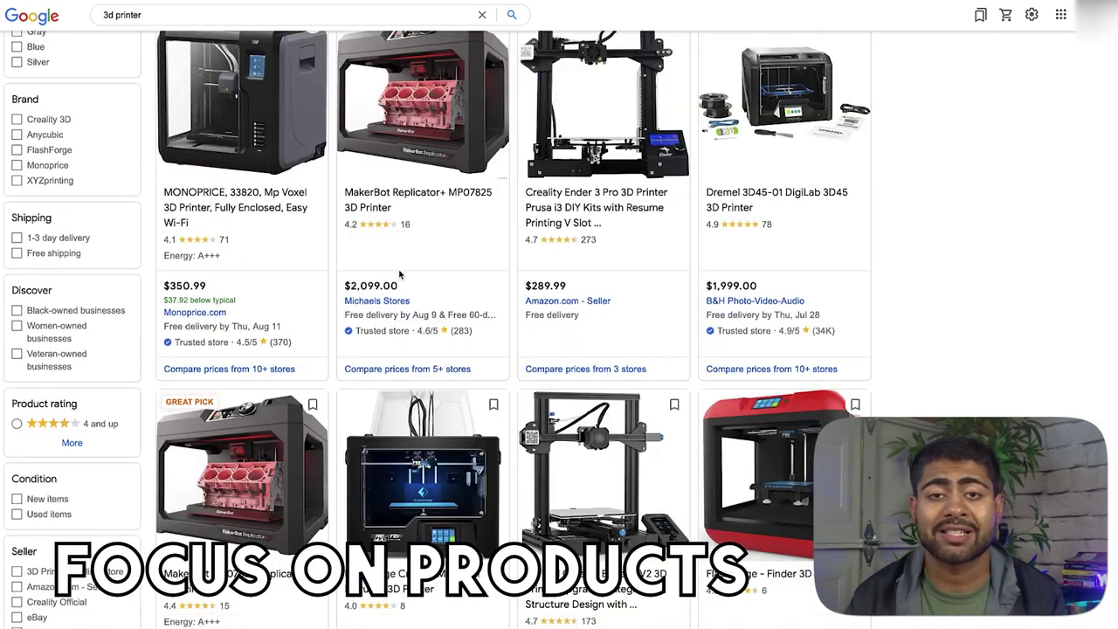
scroll(400, 275, "up", 5)
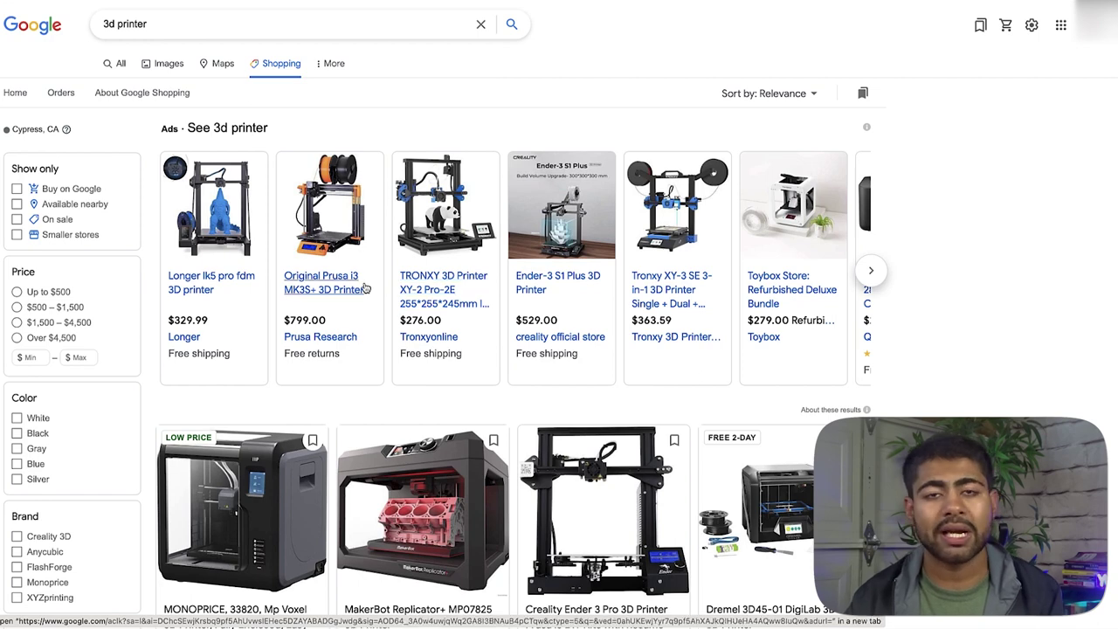
scroll(366, 289, "down", 3)
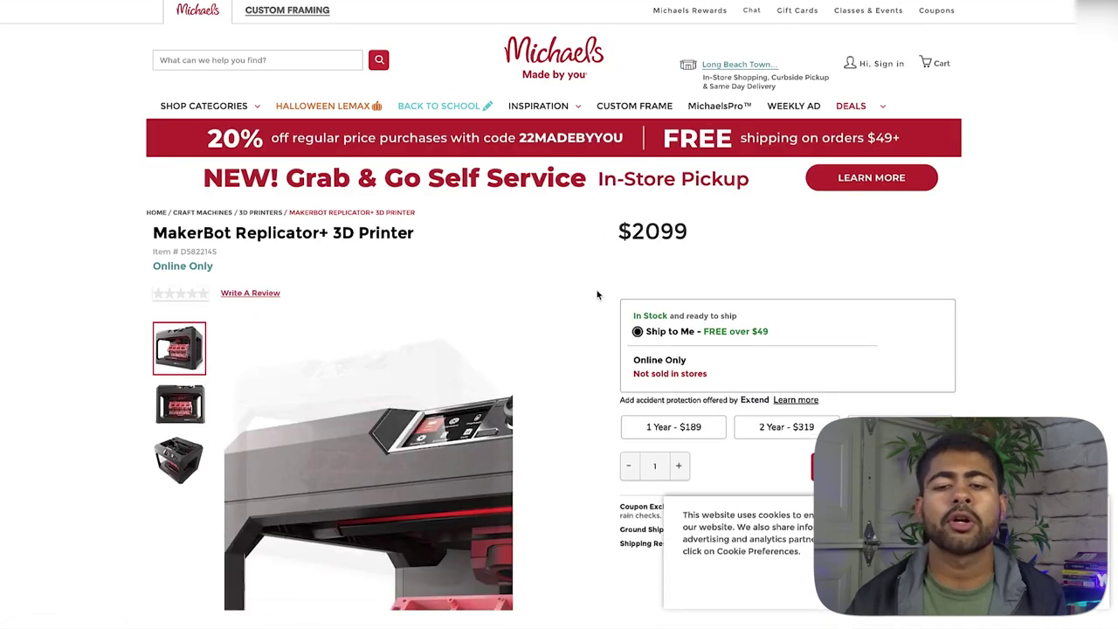
Step: Close the extra tab and pick the 3 Year - $429 protection plan for the MakerBot Replicator+
key("ctrl+w")
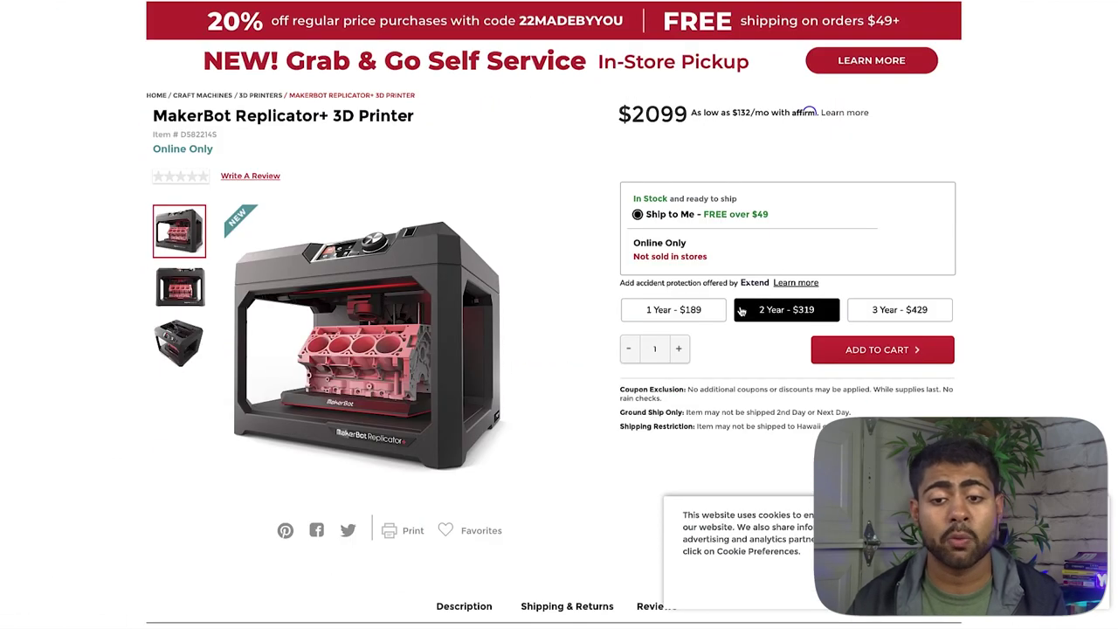
left_click(760, 311)
left_click(904, 306)
Step: Review the printer's price and stock details on the Michaels product page
scroll(904, 306, "down", 1)
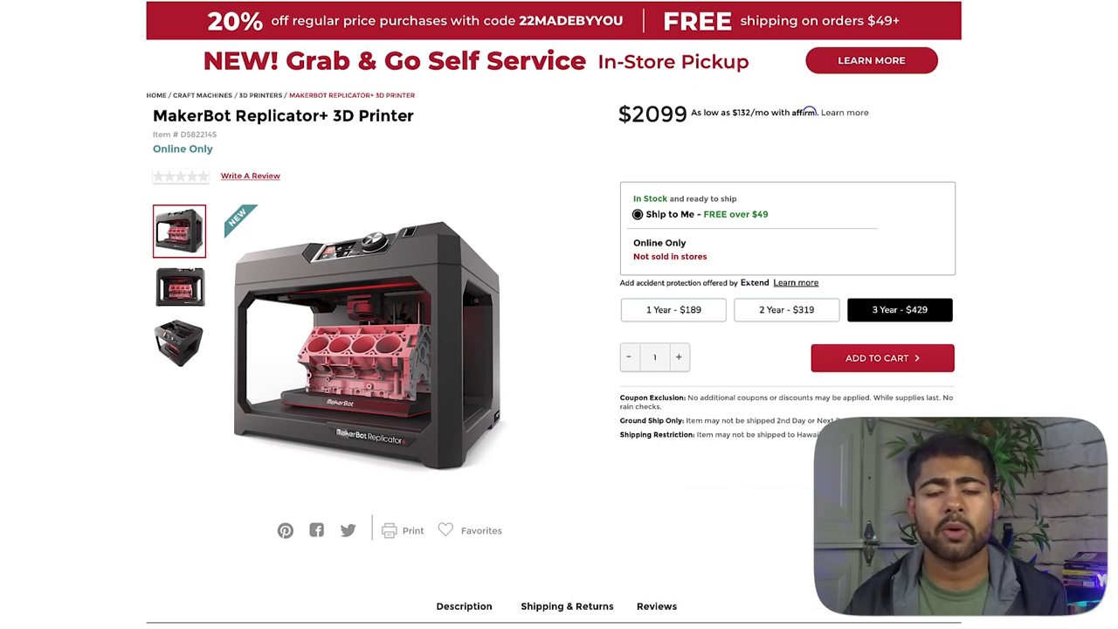
mouse_move(694, 201)
left_mouse_down()
mouse_move(776, 130)
mouse_move(707, 210)
left_mouse_up()
left_click(705, 185)
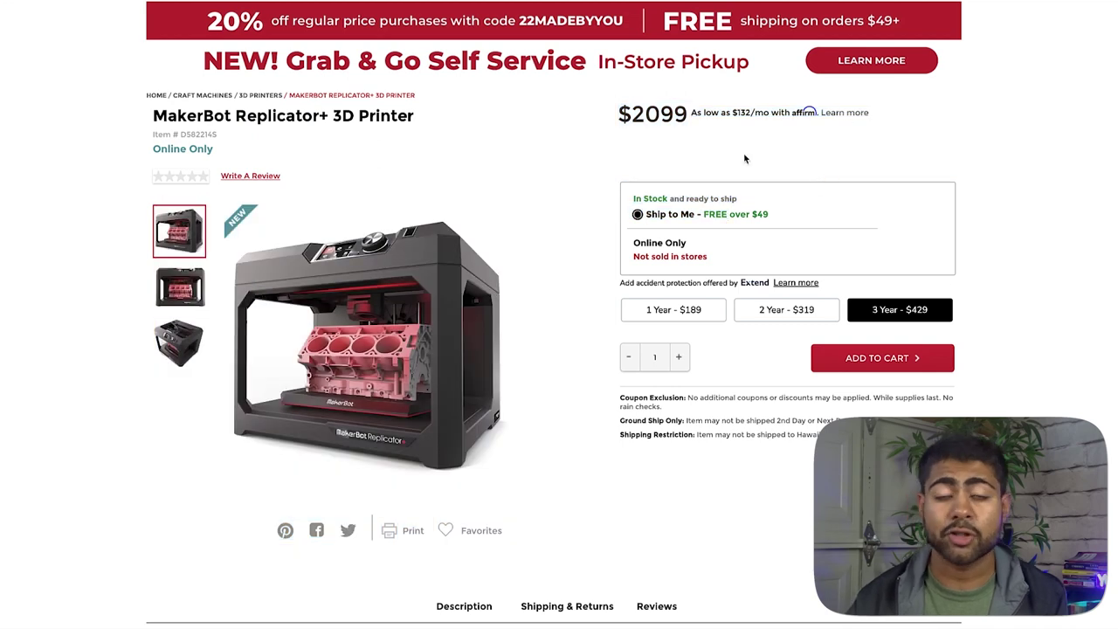
scroll(520, 252, "down", 1)
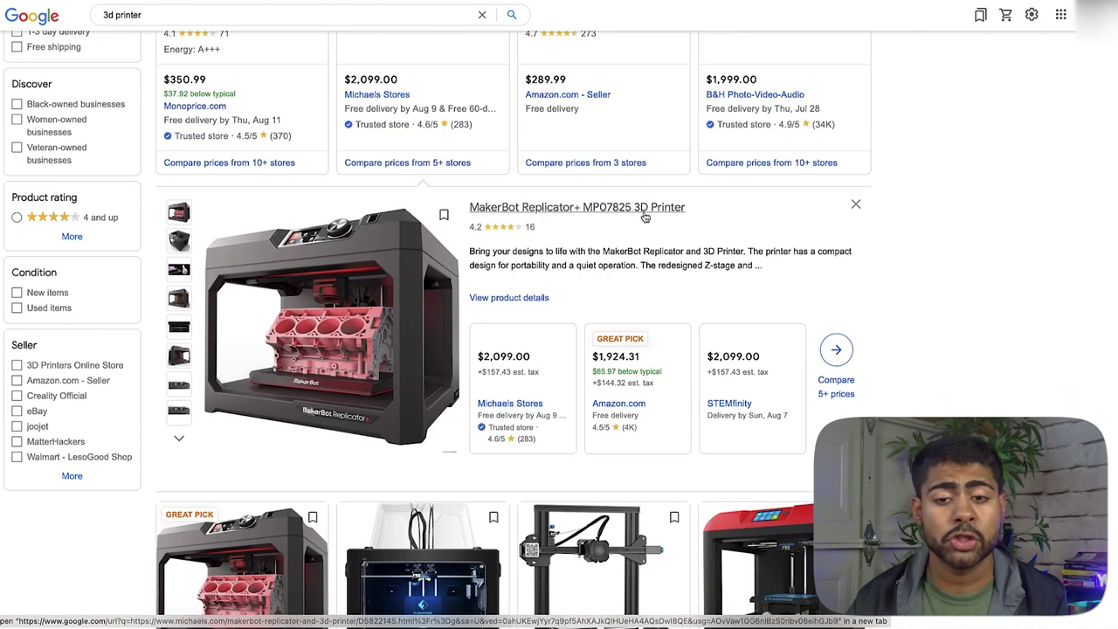
scroll(563, 148, "up", 2)
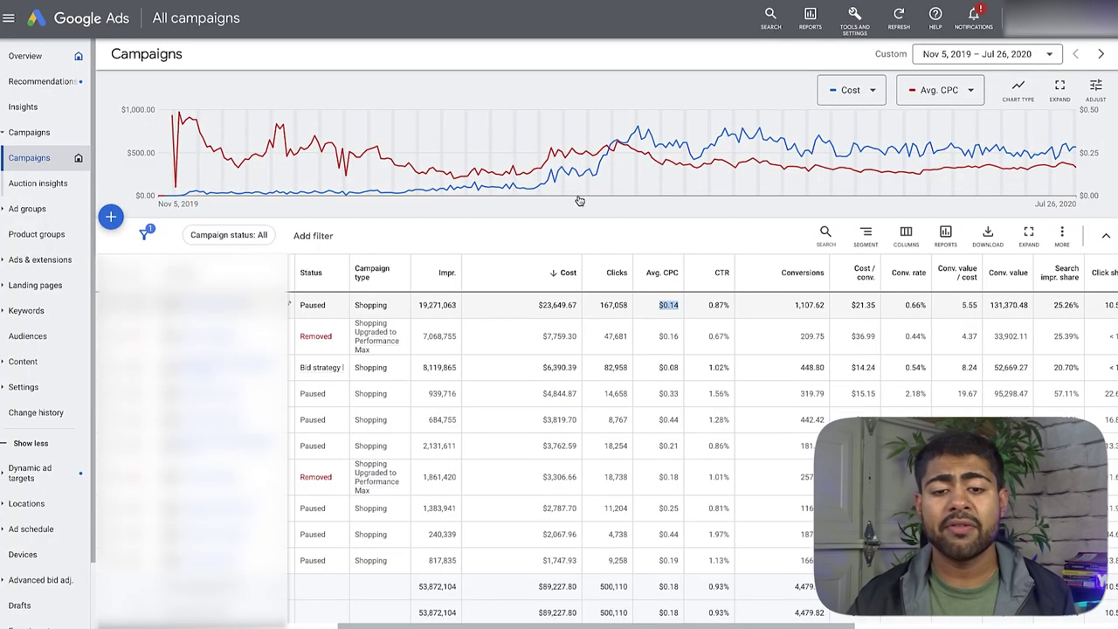
Step: Highlight the $0.16 and $0.14 average CPCs of the top two shopping campaigns
double_click(668, 337)
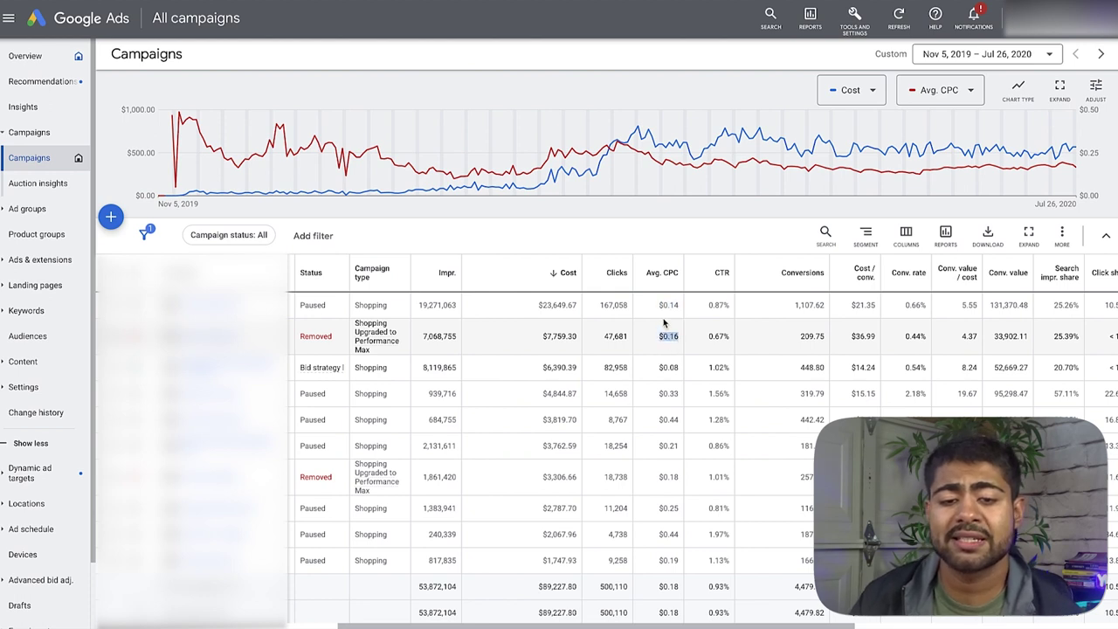
double_click(668, 305)
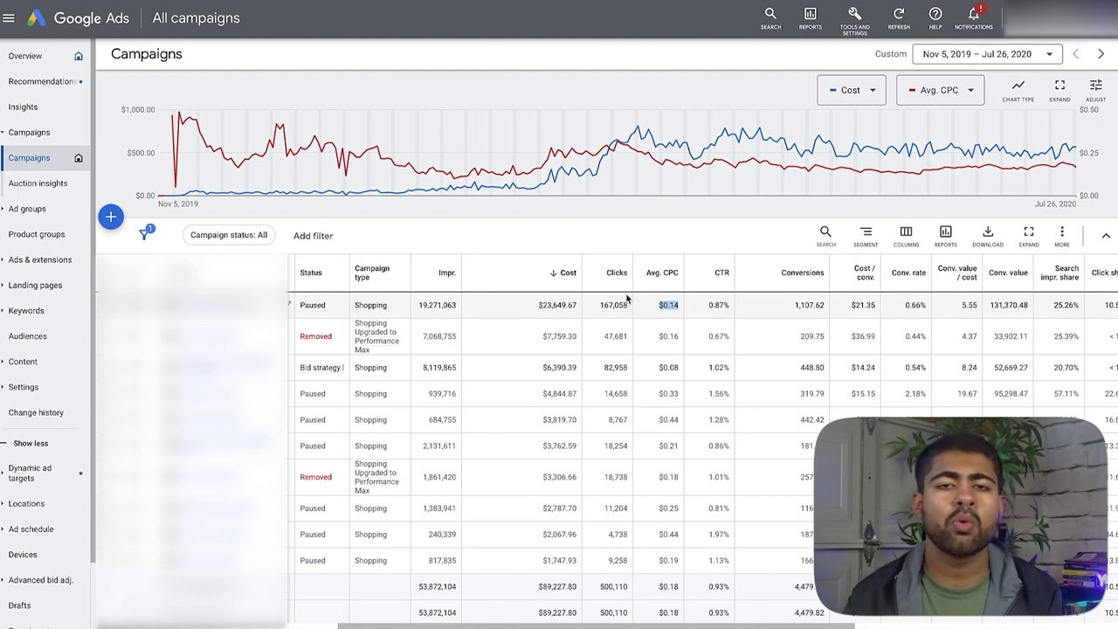
mouse_move(618, 276)
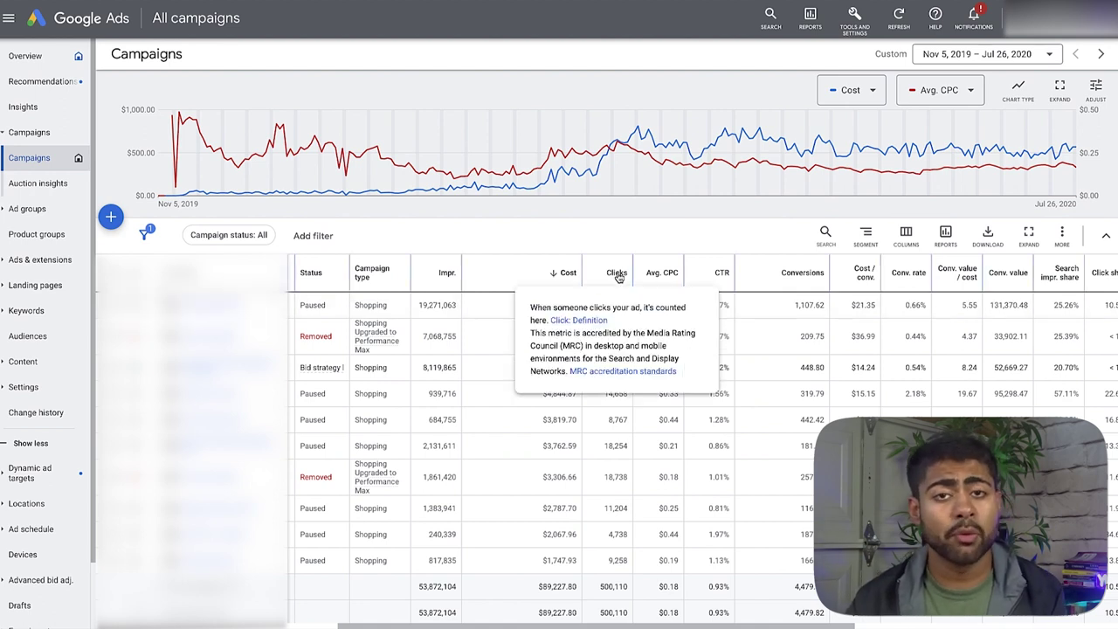
left_click_drag(680, 304, 662, 306)
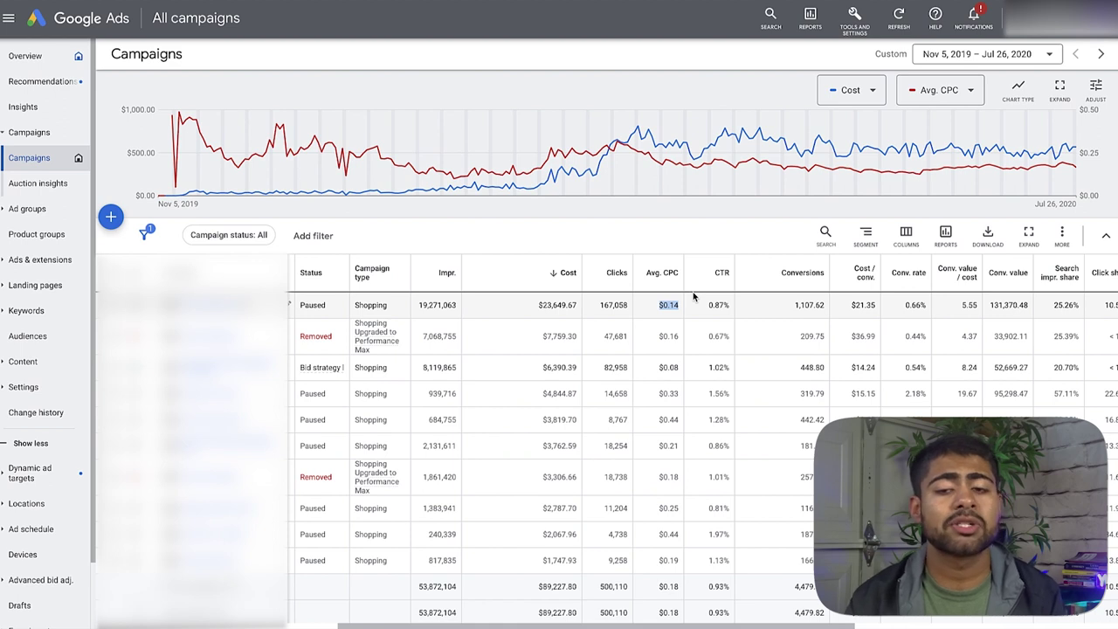
mouse_move(407, 142)
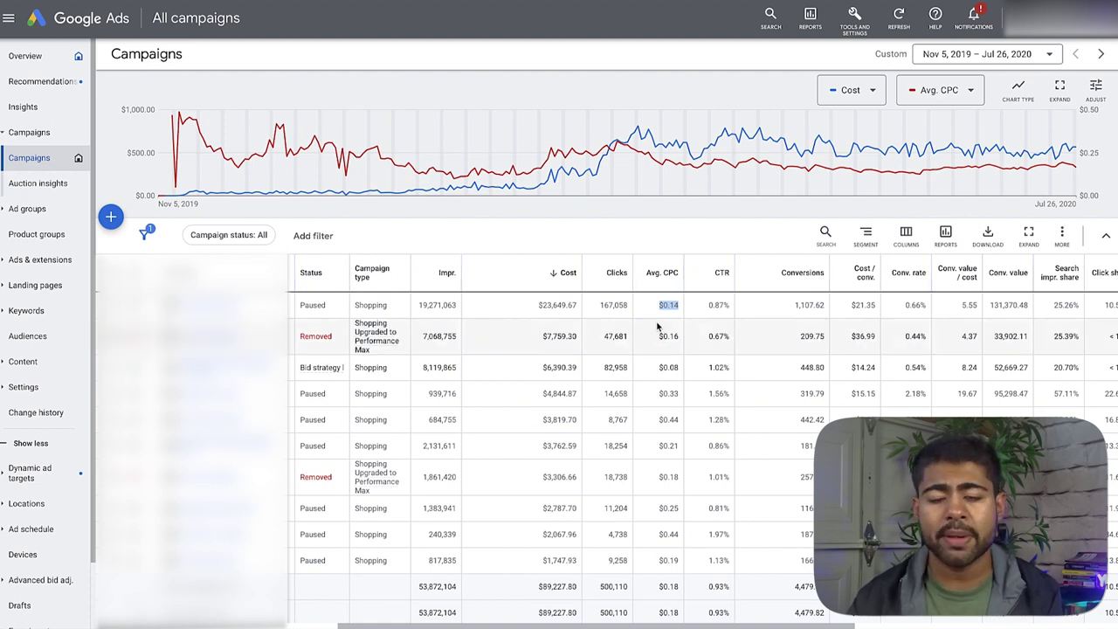
left_click(590, 305)
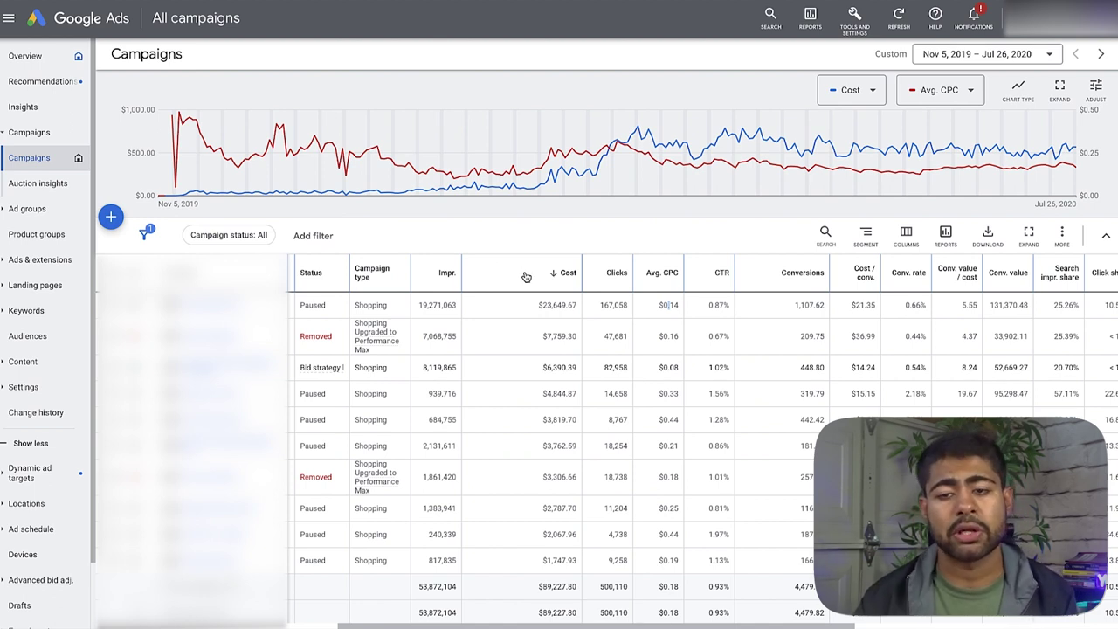
left_click_drag(679, 305, 661, 305)
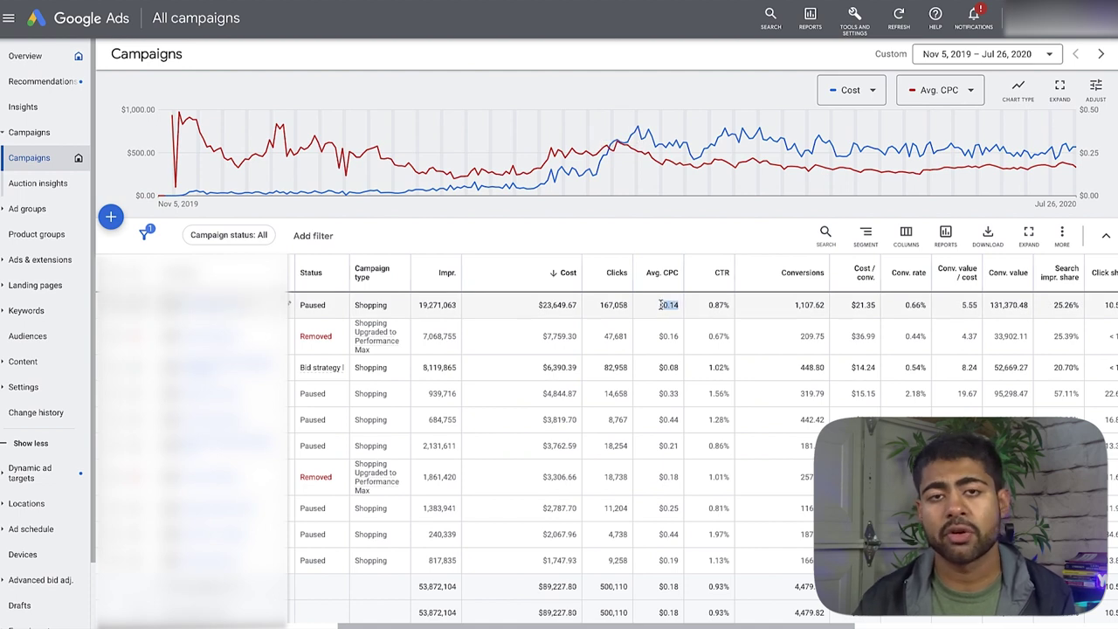
left_click(661, 304)
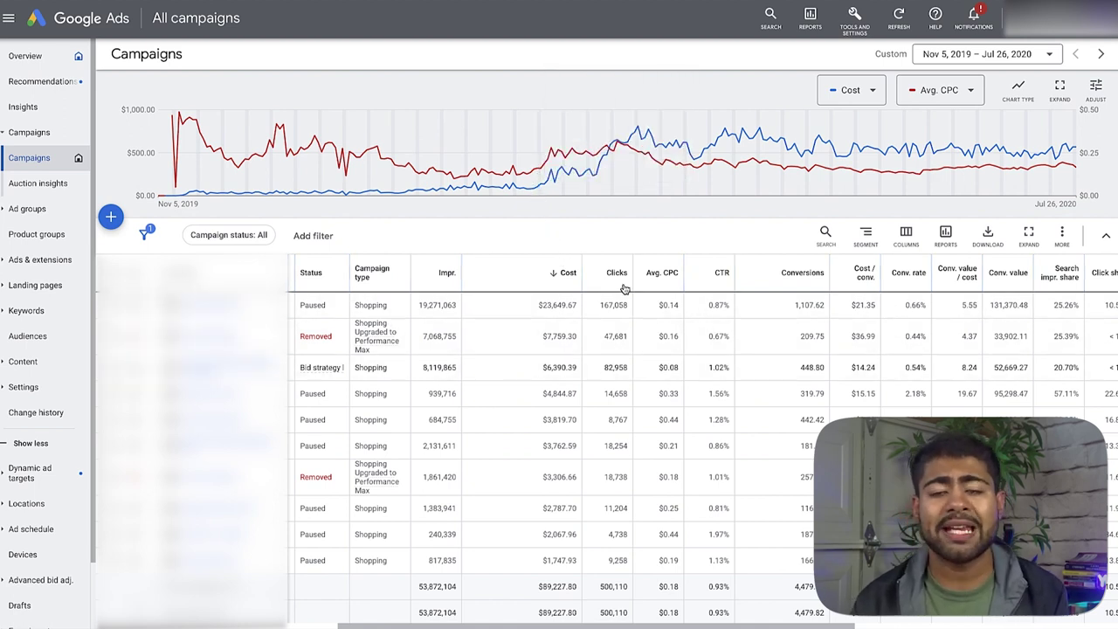
double_click(670, 315)
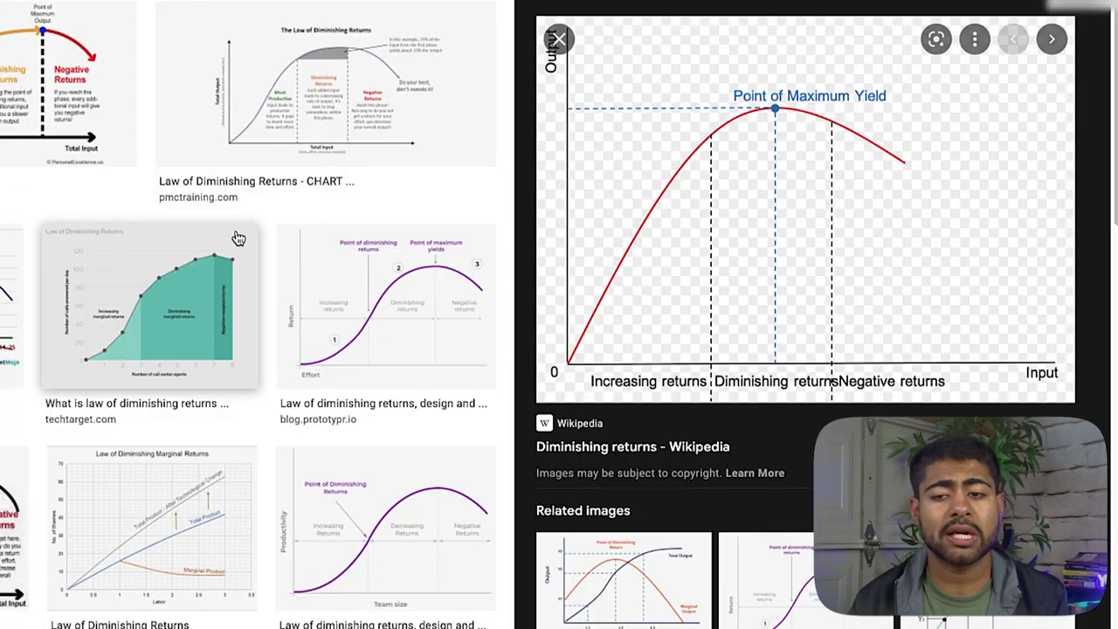
scroll(1045, 226, "down", 2)
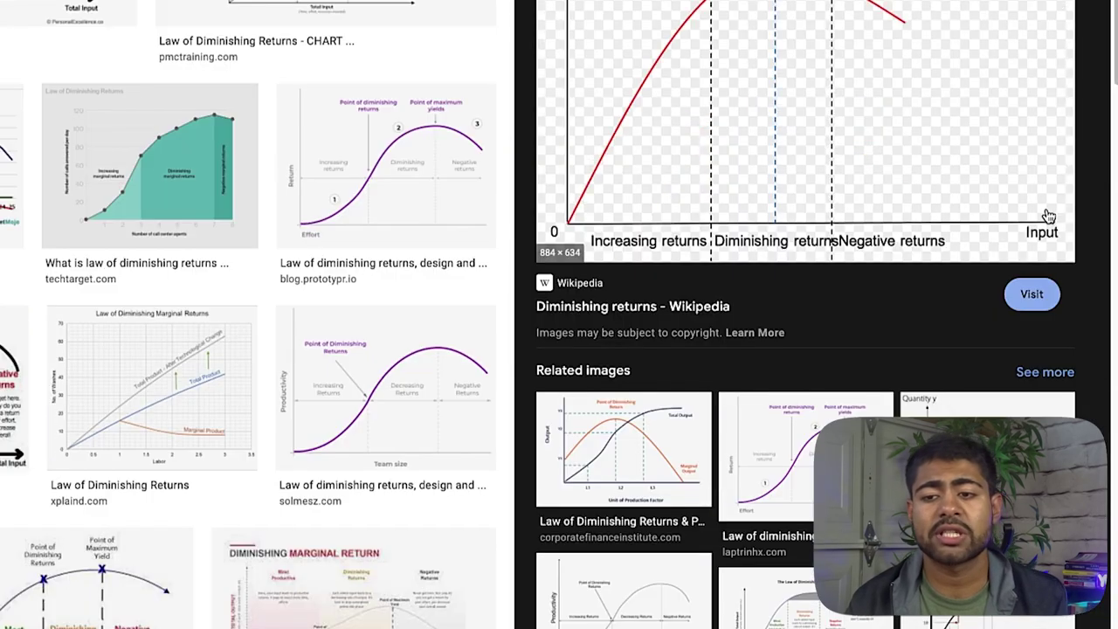
scroll(1057, 192, "up", 2)
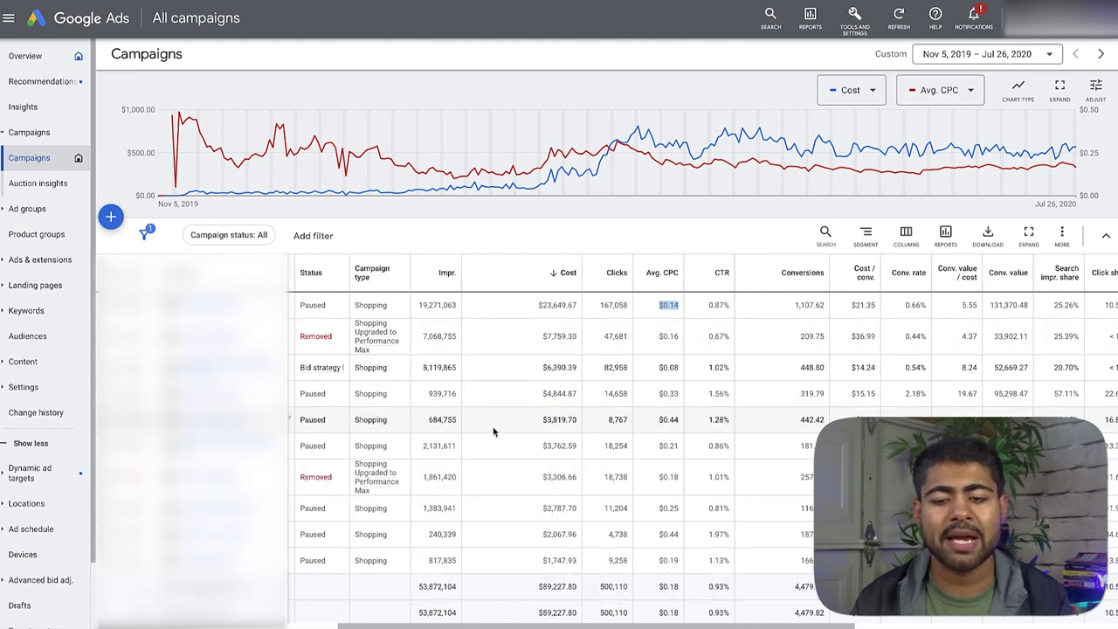
Step: Toggle the top campaign's checkbox and the select-all checkbox on and off, leaving nothing selected
scroll(491, 447, "down", 1)
left_click(115, 303)
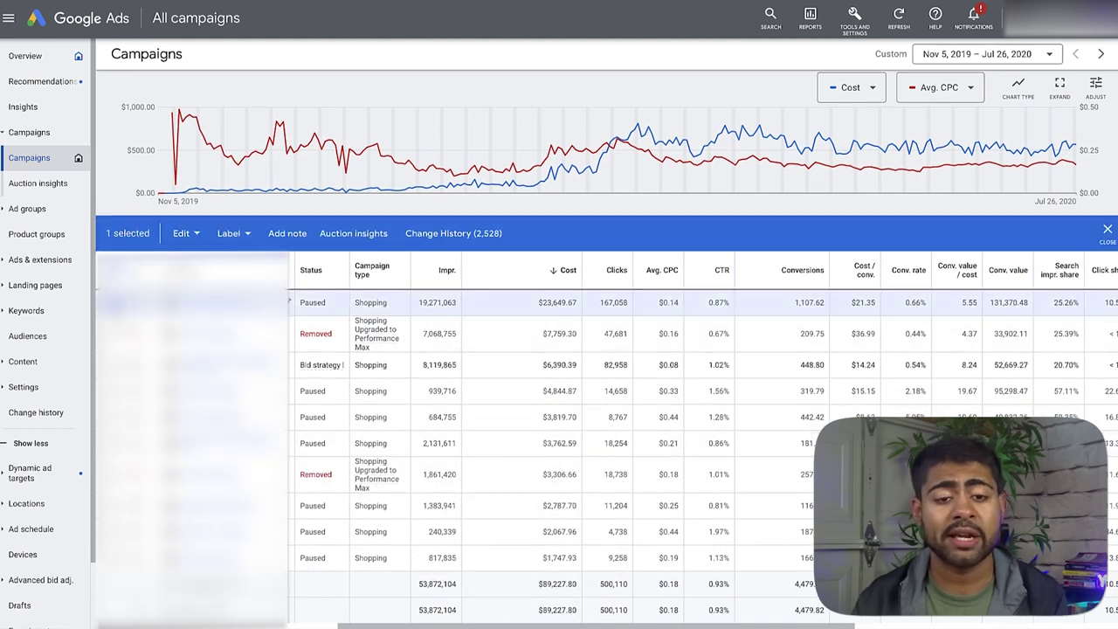
left_click(114, 302)
left_click(114, 271)
left_click(115, 271)
left_click(114, 271)
left_click(114, 272)
Step: Set the campaigns table to show 30 rows per page
scroll(607, 538, "down", 1)
scroll(608, 538, "down", 1)
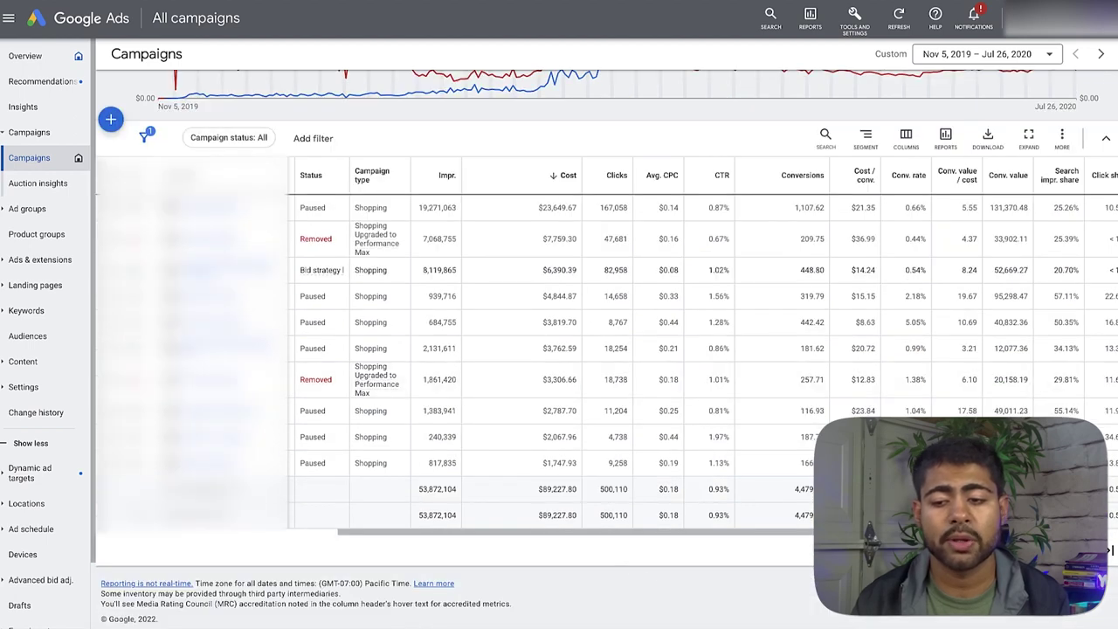
left_click(908, 551)
left_click(913, 411)
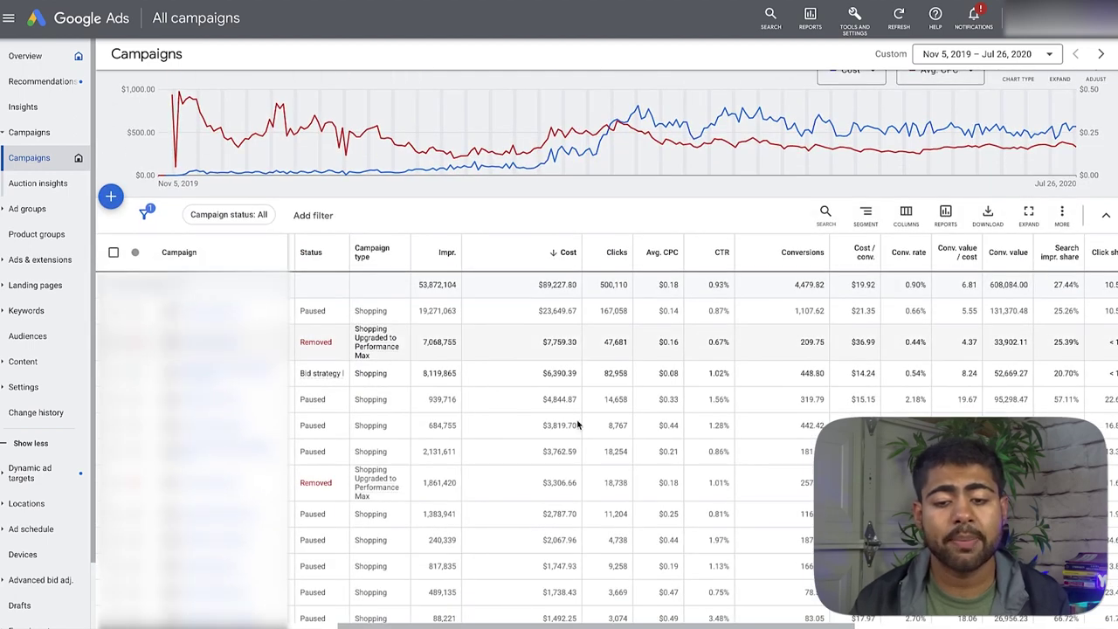
Step: Select the first campaign row in the table
scroll(512, 375, "down", 2)
scroll(122, 236, "up", 3)
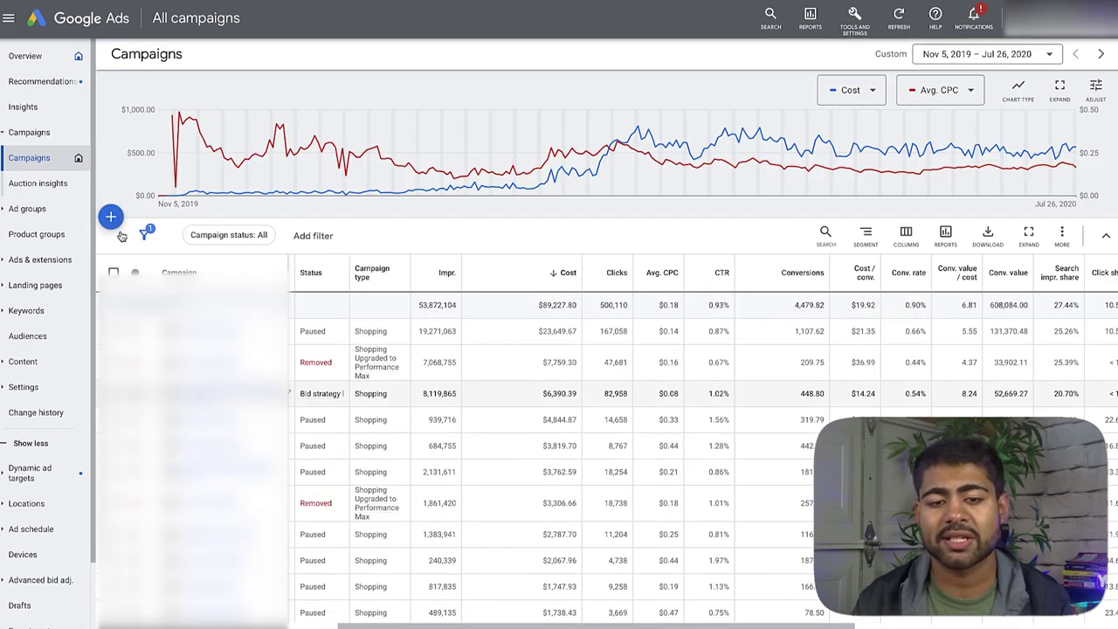
left_click(114, 331)
scroll(297, 352, "down", 8)
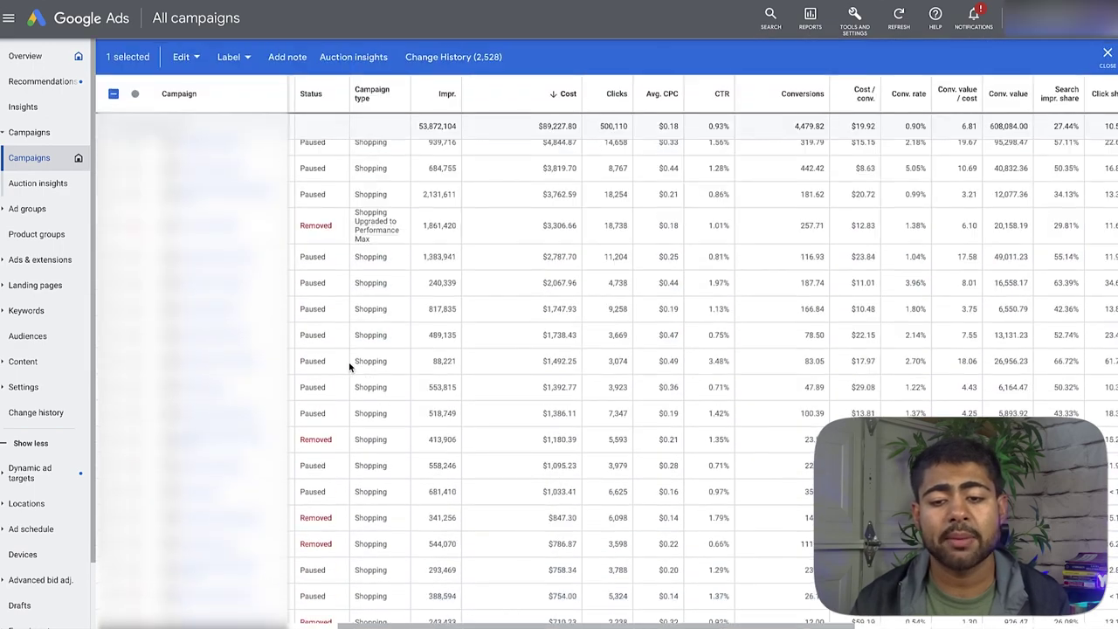
Step: Tick the header checkbox so all 30 campaigns on the first page are selected
left_click(113, 93)
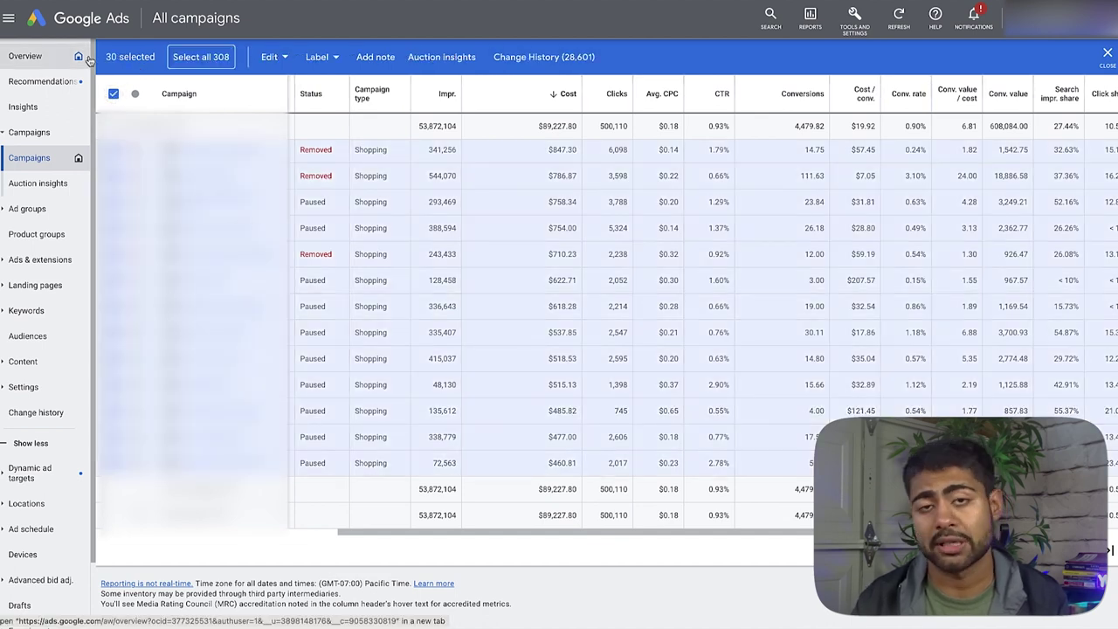